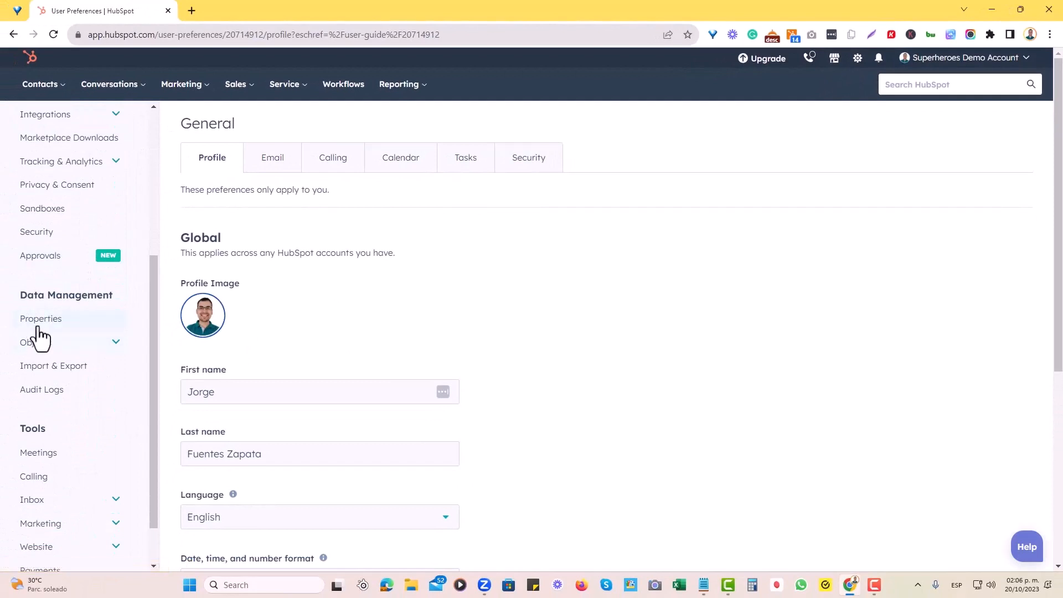
# Open the property settings under Data Management and show the Deal properties.
pyautogui.click(39, 319)
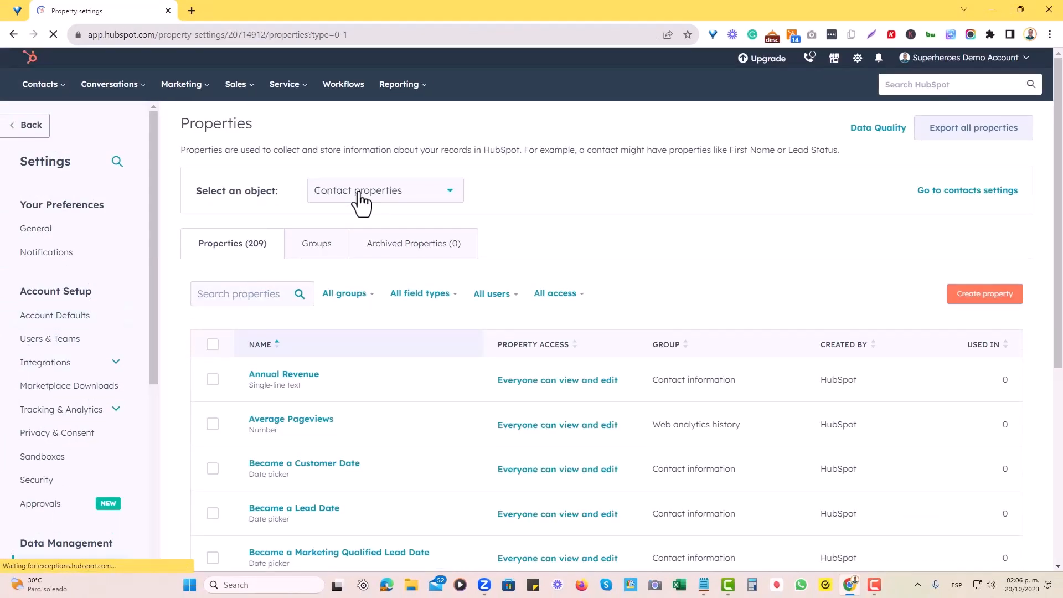
pyautogui.click(363, 198)
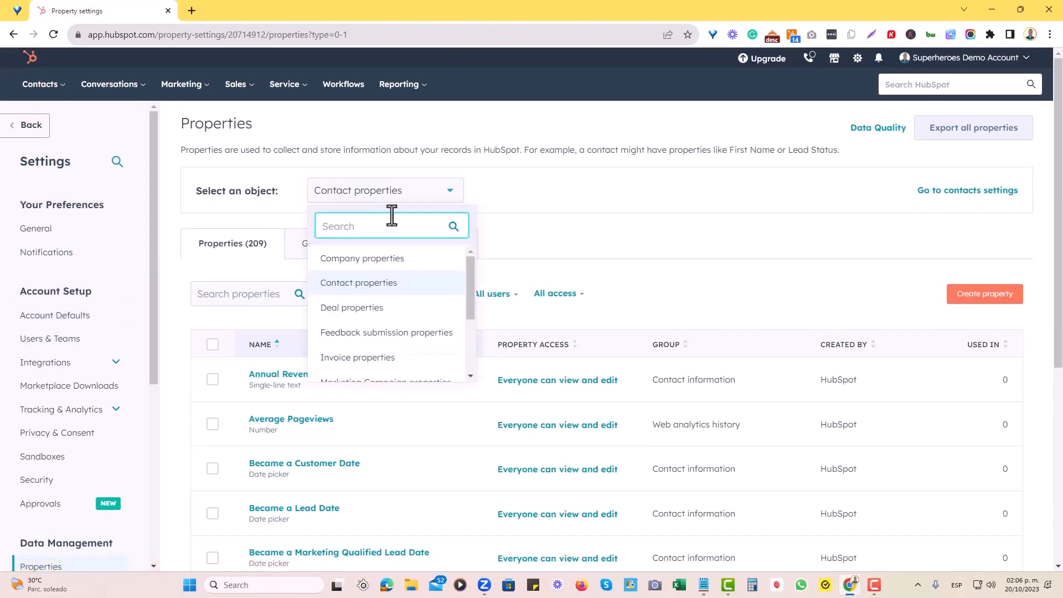
pyautogui.click(392, 313)
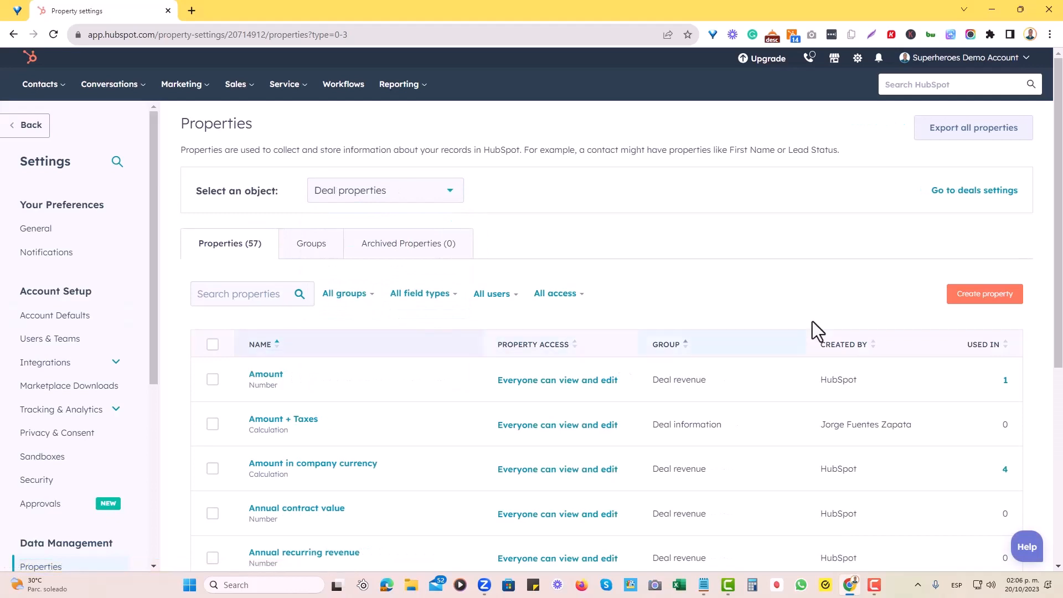
# Start a new deal property with label and description "Sales Tax From Amount" in the Deal information group.
pyautogui.click(979, 299)
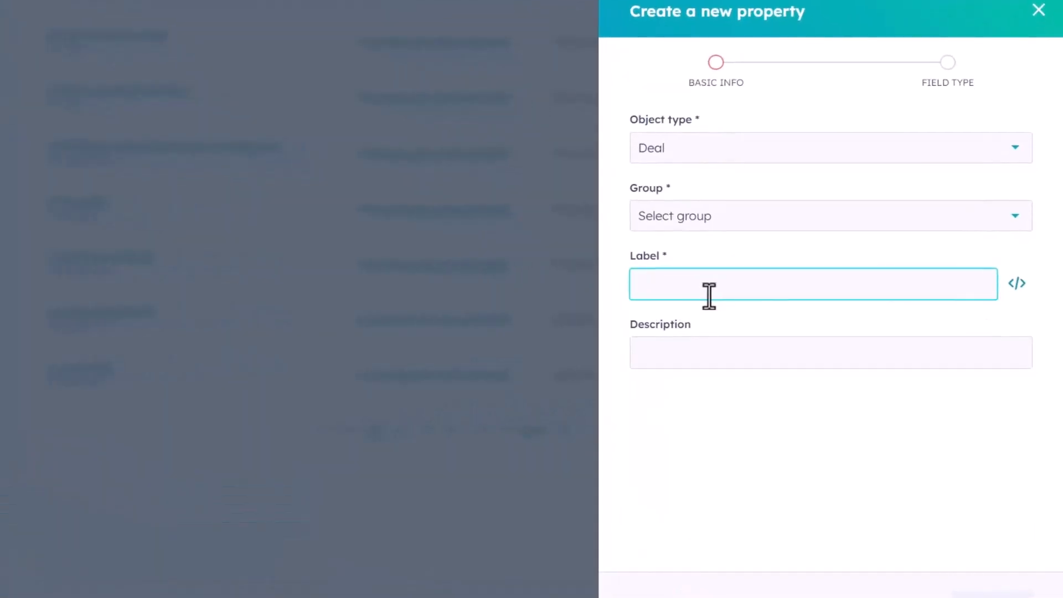
pyautogui.write('Sales Tax From Amount')
pyautogui.hotkey('ctrl', 'a')
pyautogui.hotkey('ctrl', 'c')
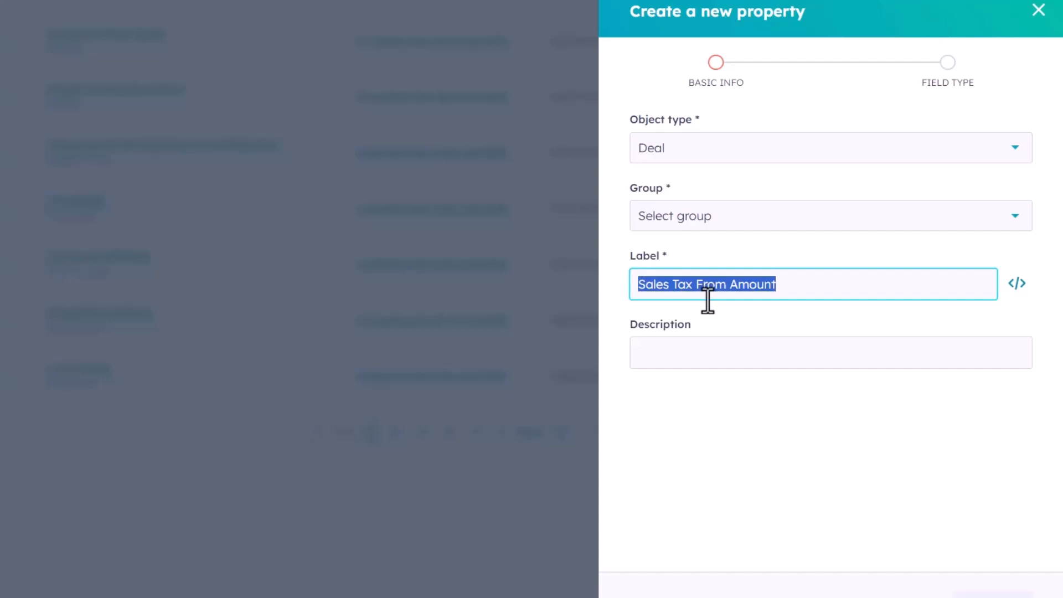
pyautogui.click(692, 357)
pyautogui.hotkey('ctrl', 'v')
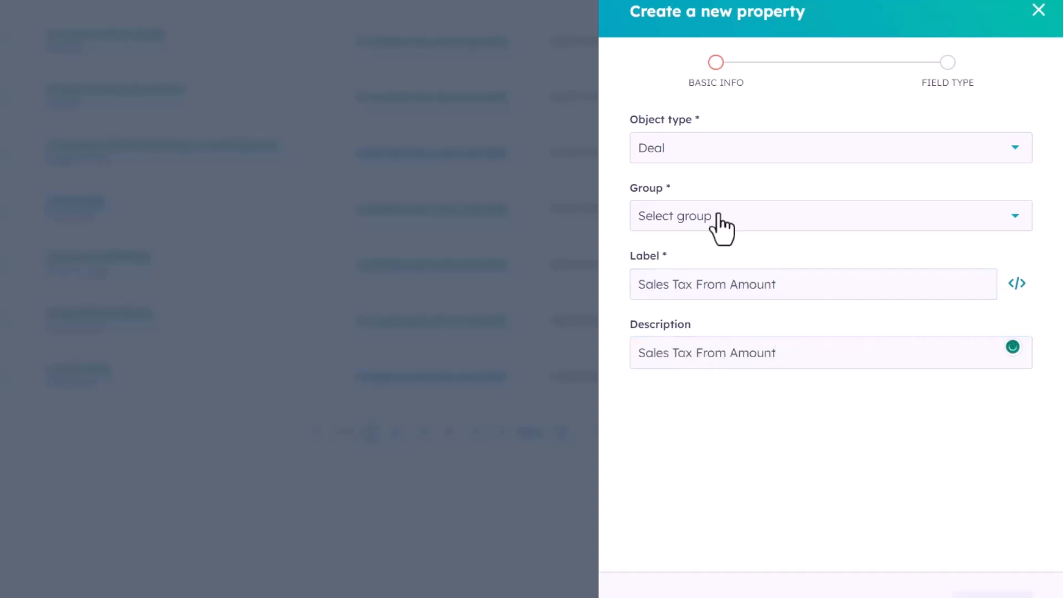
pyautogui.click(717, 219)
pyautogui.click(720, 321)
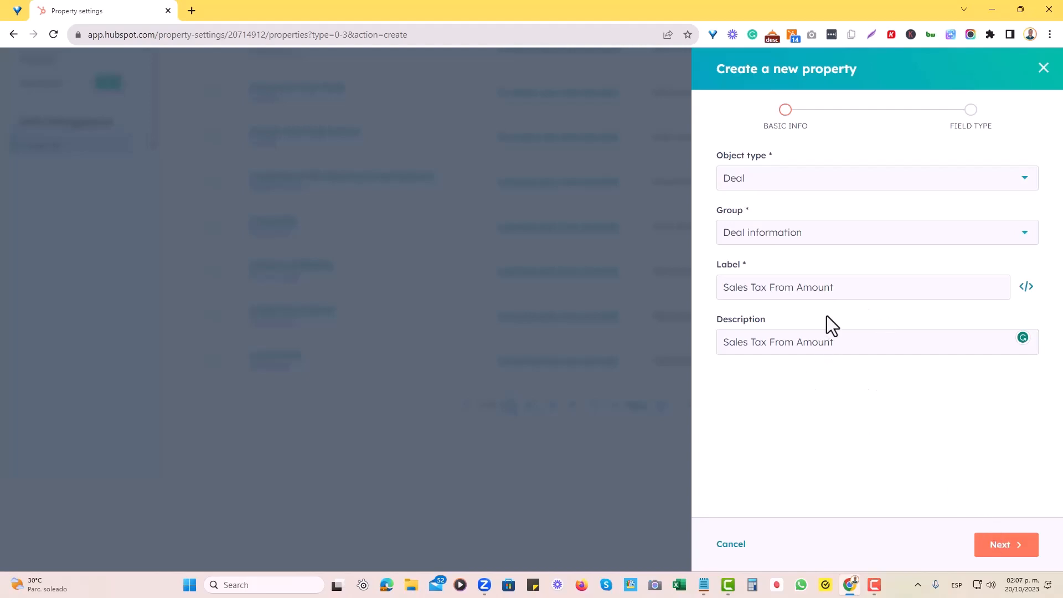
# Proceed to the field type of the new property and set it to Calculation.
pyautogui.click(990, 547)
pyautogui.click(812, 210)
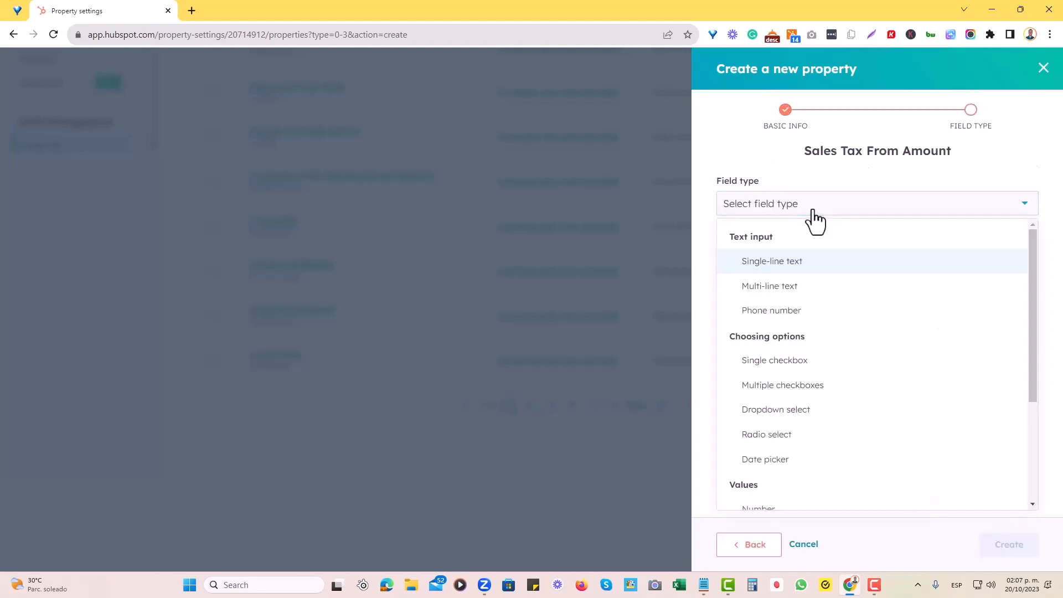
pyautogui.scroll(-3, 823, 301)
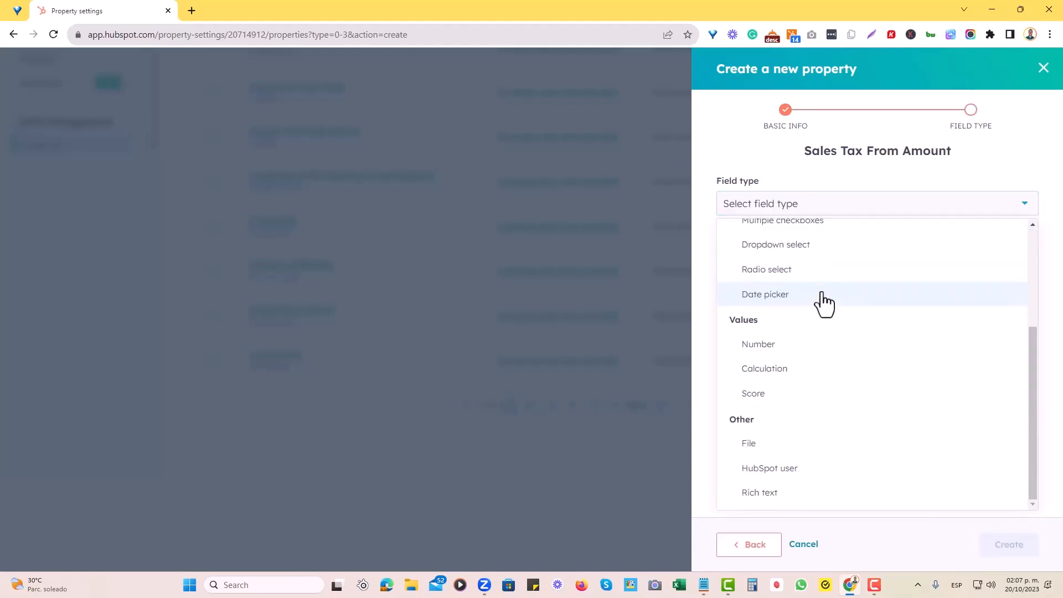
pyautogui.click(807, 371)
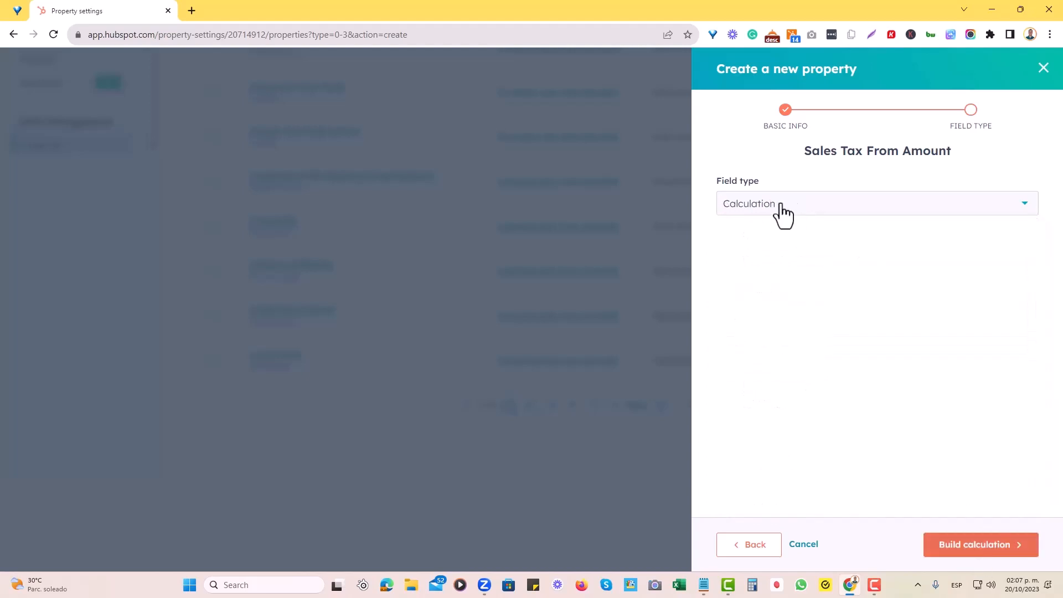
# Build the calculation for the new property and set its number format to Currency.
pyautogui.click(977, 550)
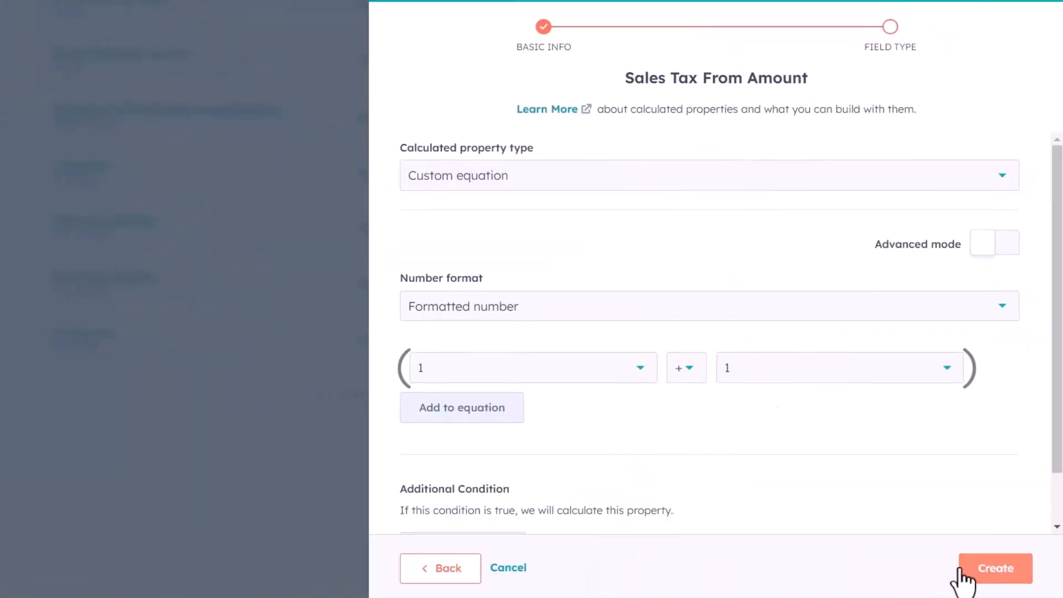
pyautogui.scroll(-1, 609, 283)
pyautogui.click(541, 246)
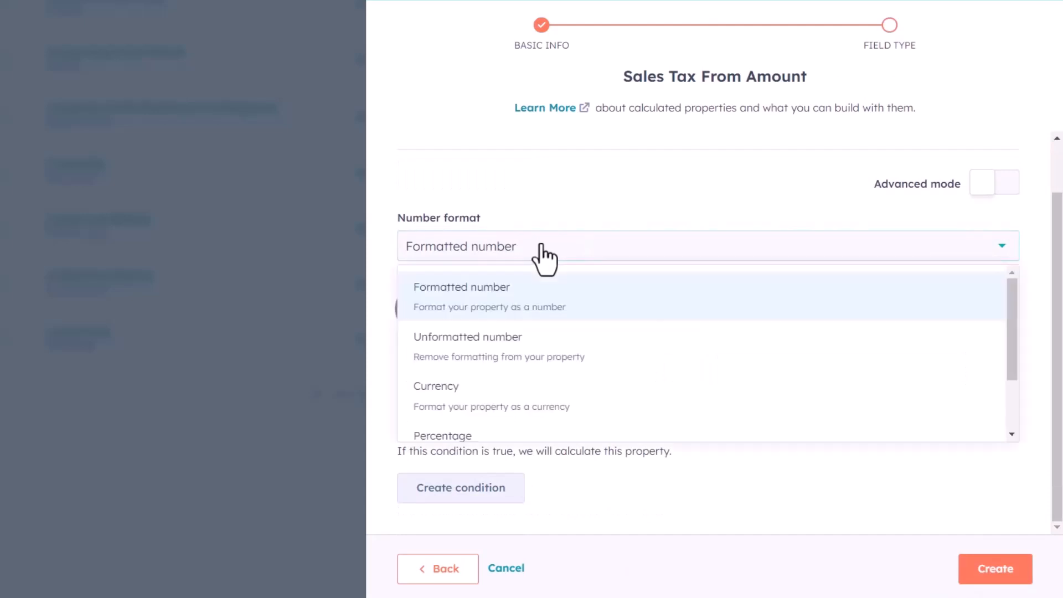
pyautogui.click(500, 397)
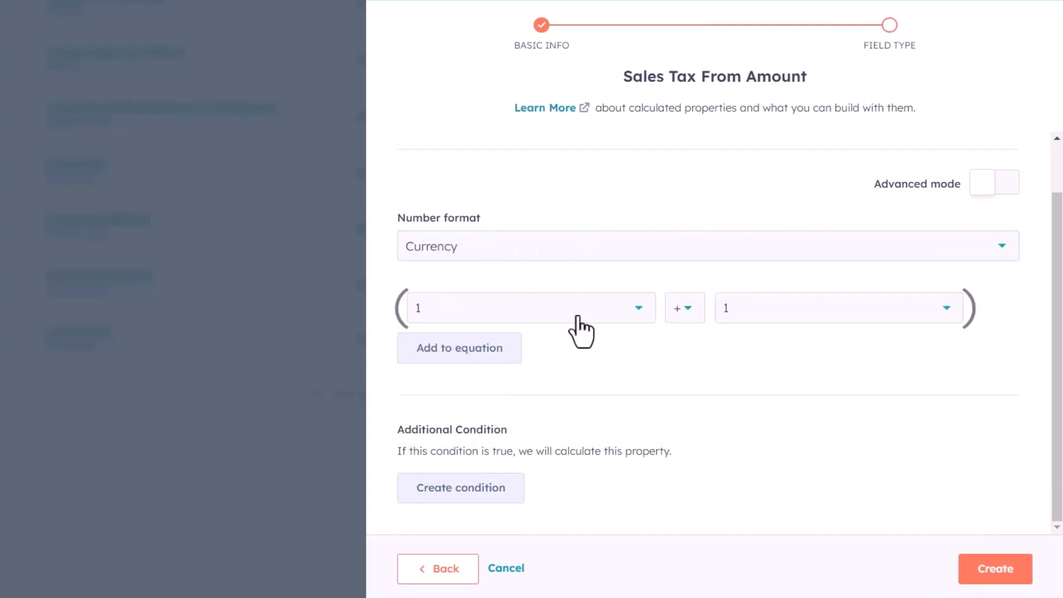
# Set the equation's first operand to the Amount property and its operator to multiplication (*).
pyautogui.click(533, 314)
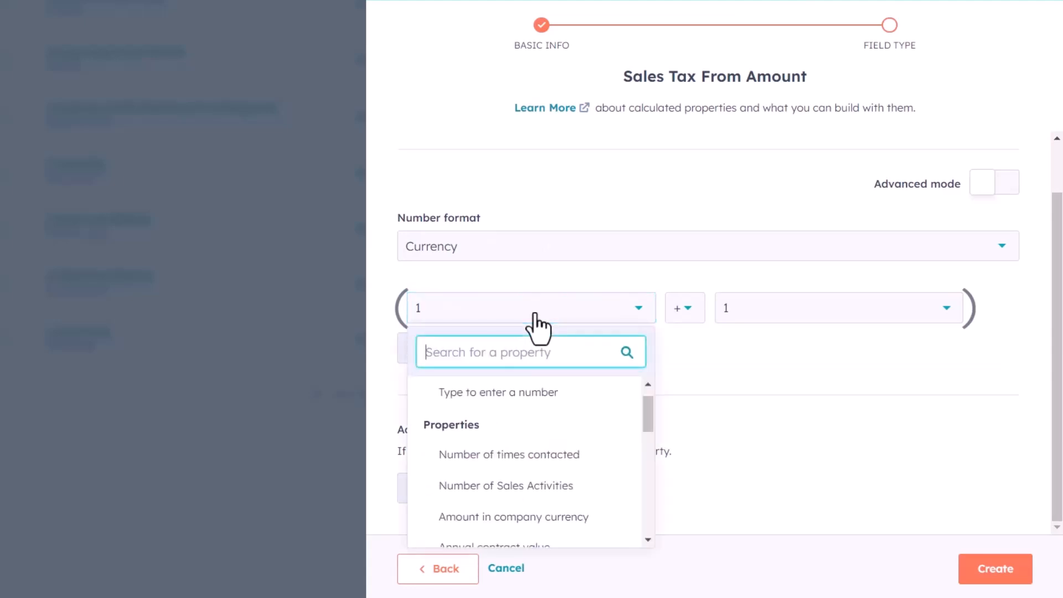
pyautogui.write('amou')
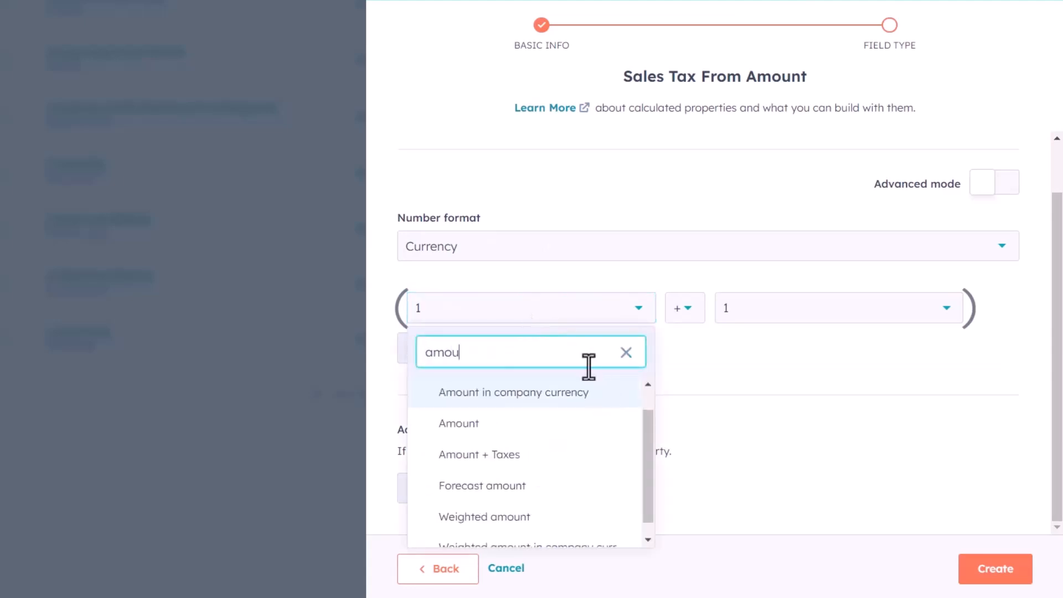
pyautogui.click(459, 424)
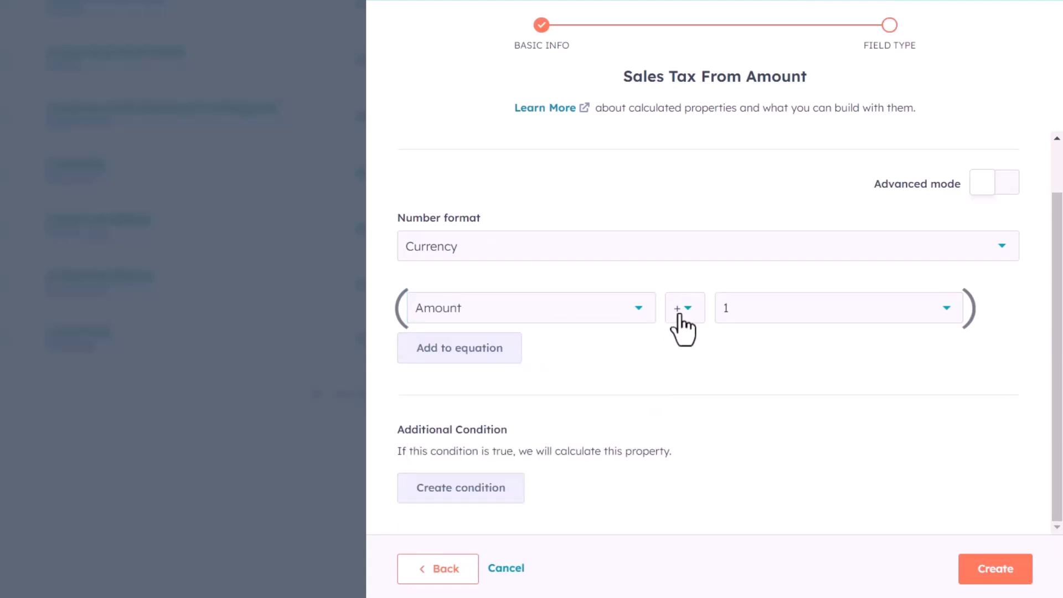
pyautogui.click(679, 314)
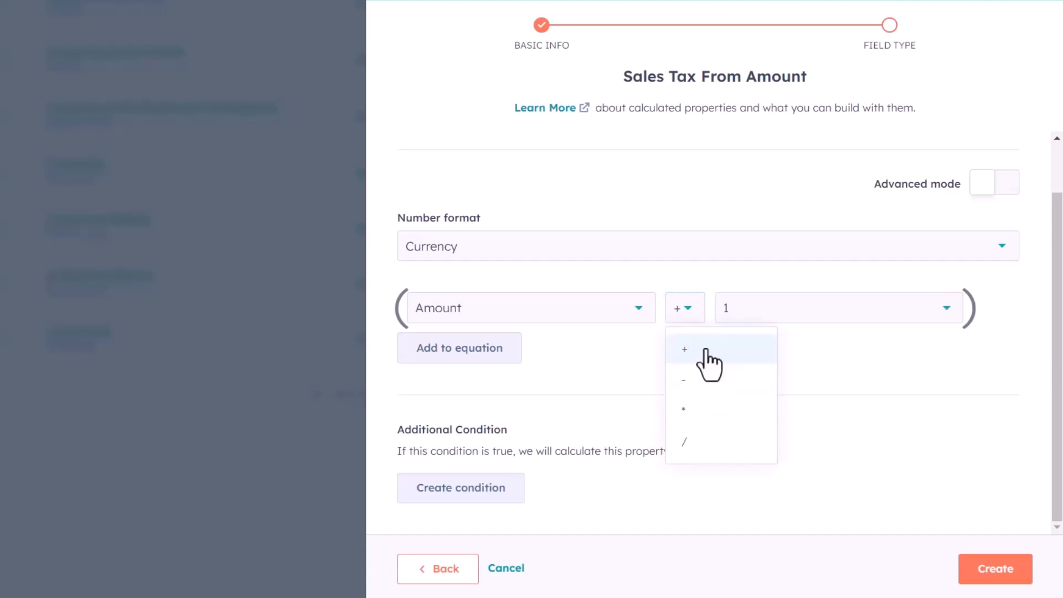
pyautogui.click(695, 412)
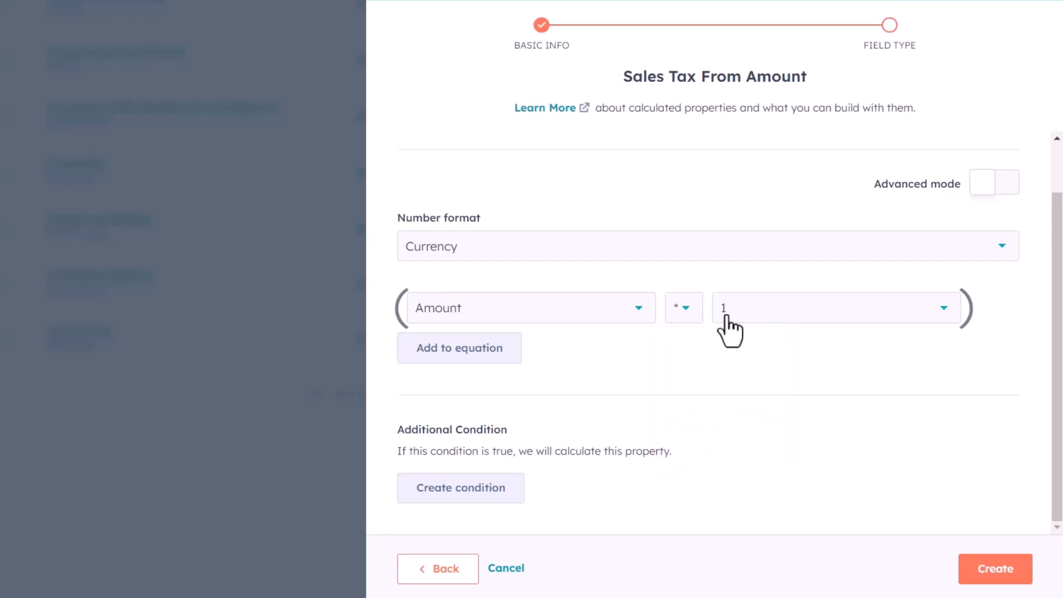
# Set the equation's second operand to the constant 0.05, create the property and dismiss the notification.
pyautogui.click(736, 308)
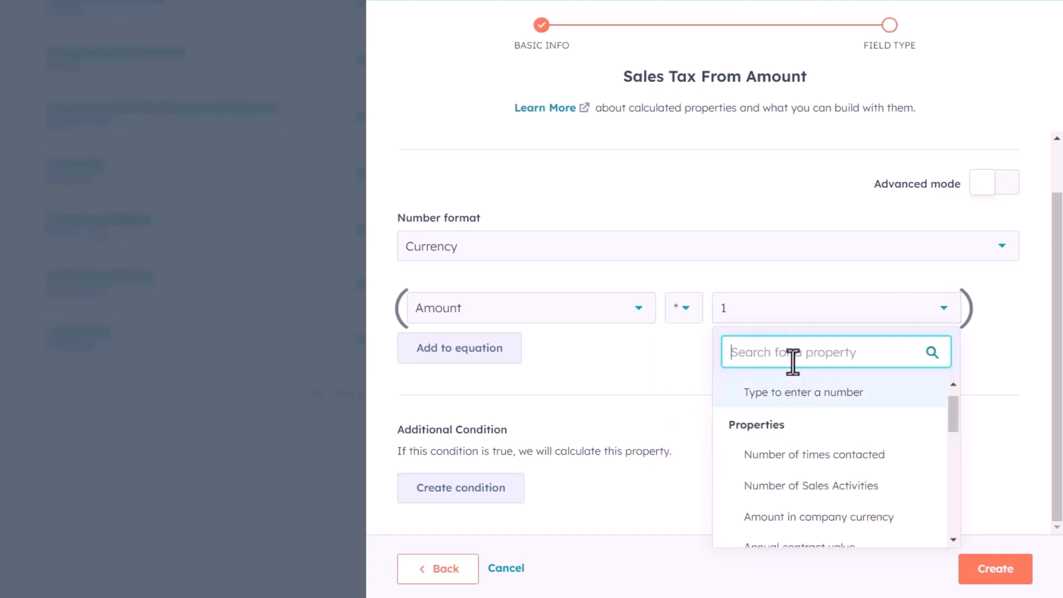
pyautogui.click(792, 391)
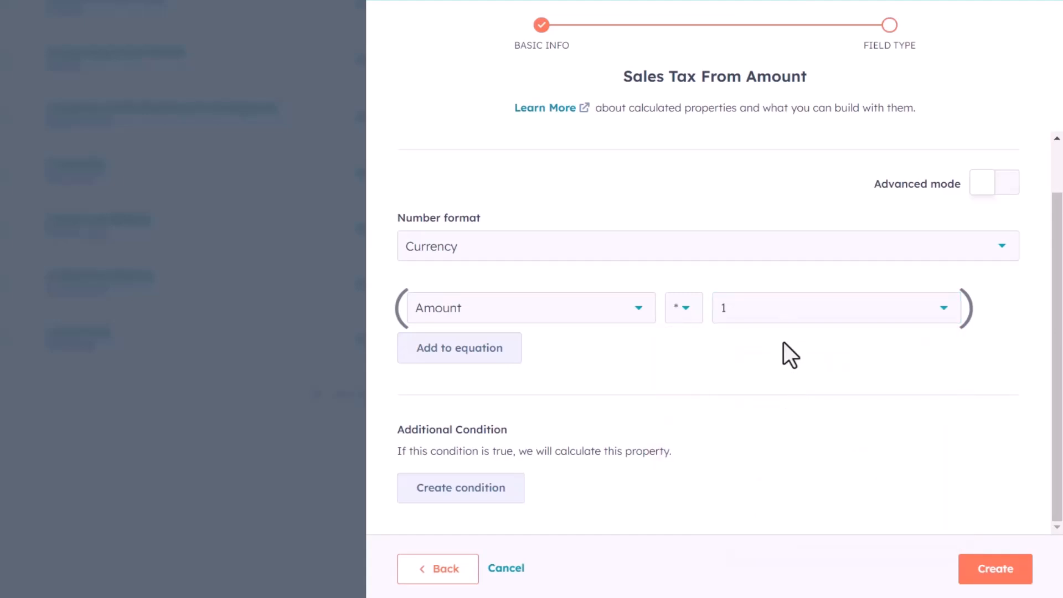
pyautogui.click(793, 316)
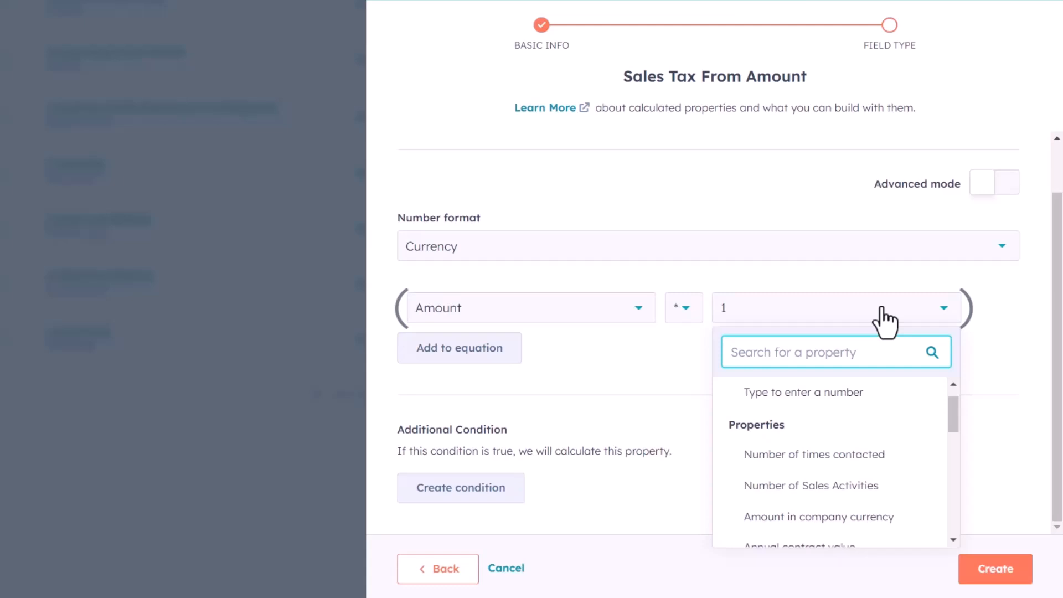
pyautogui.write('0.0')
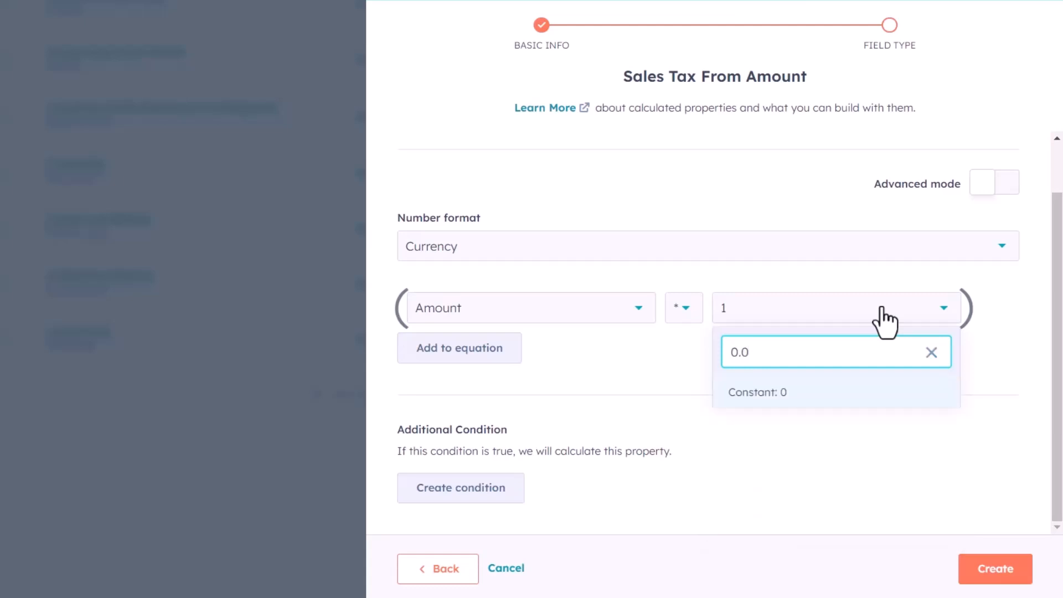
pyautogui.write('5')
pyautogui.click(763, 399)
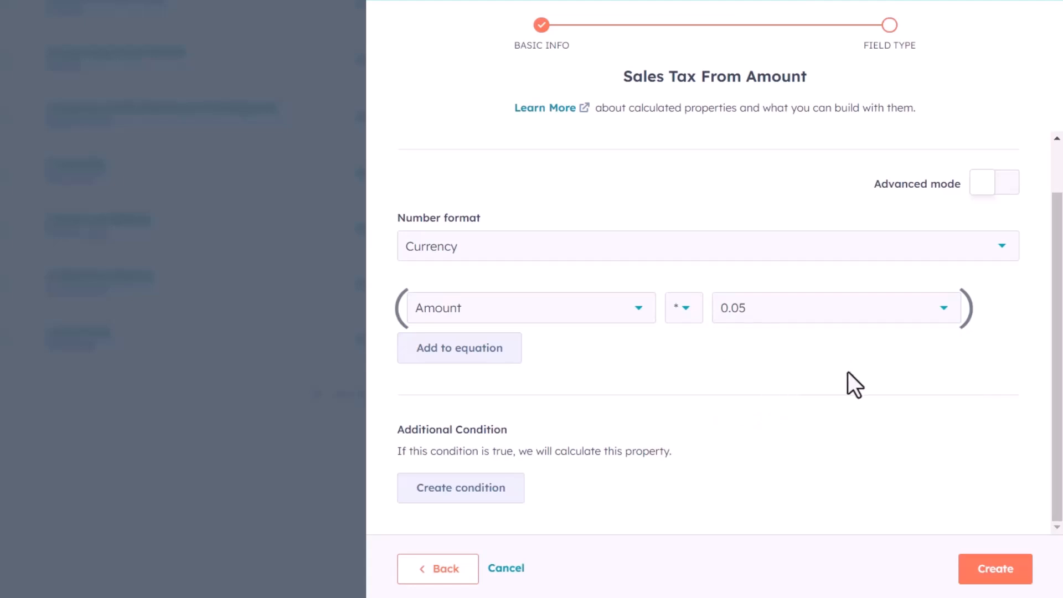
pyautogui.click(1013, 570)
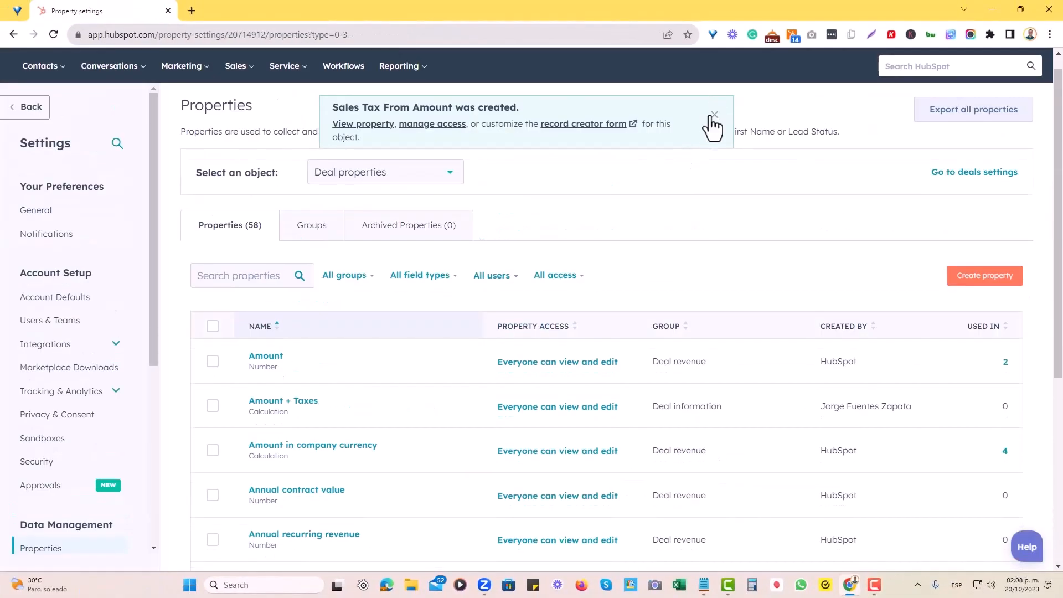
pyautogui.click(714, 121)
# Open the first deal in the All deals list and view all of its properties.
pyautogui.scroll(-4, 712, 266)
pyautogui.scroll(5, 712, 264)
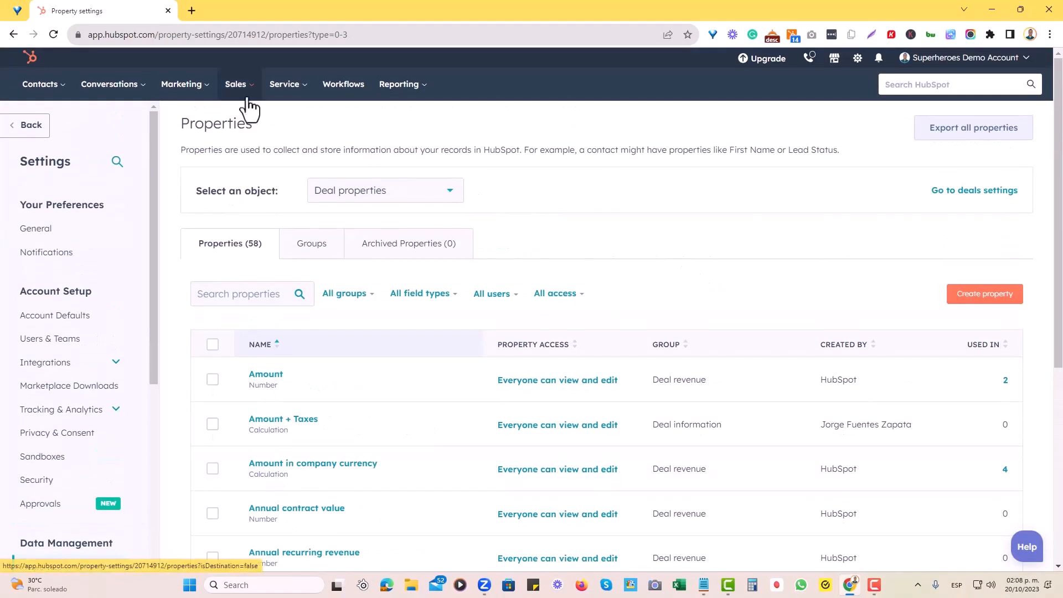
pyautogui.moveTo(250, 108)
pyautogui.click(257, 156)
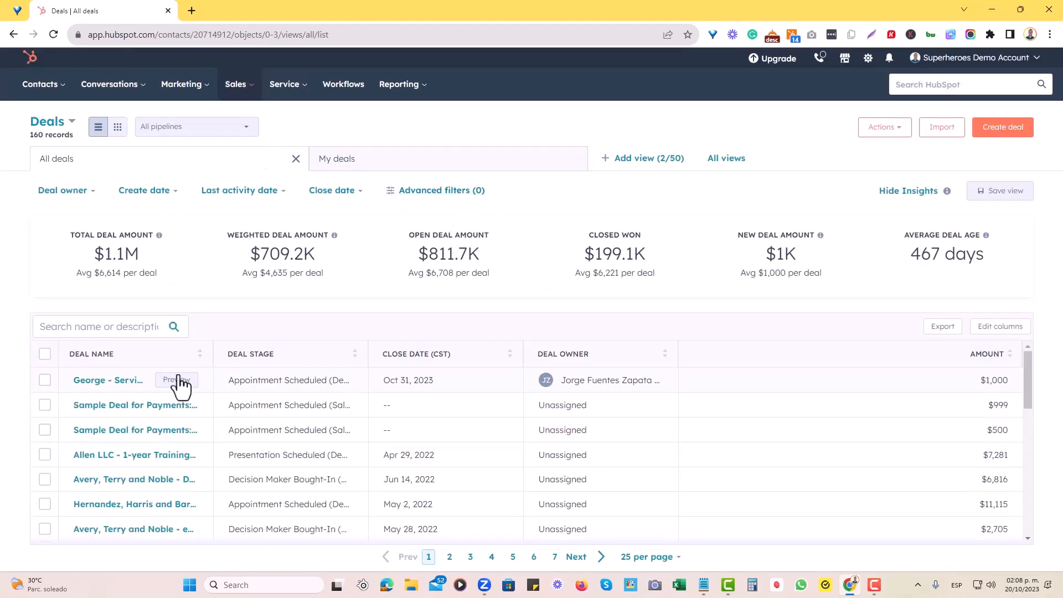
pyautogui.click(97, 382)
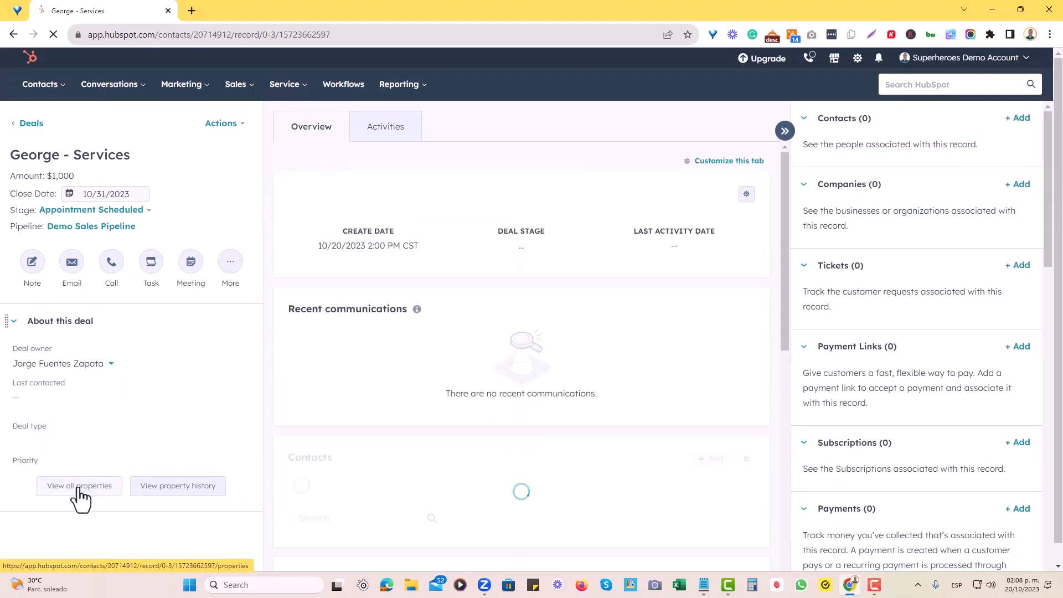
pyautogui.click(81, 486)
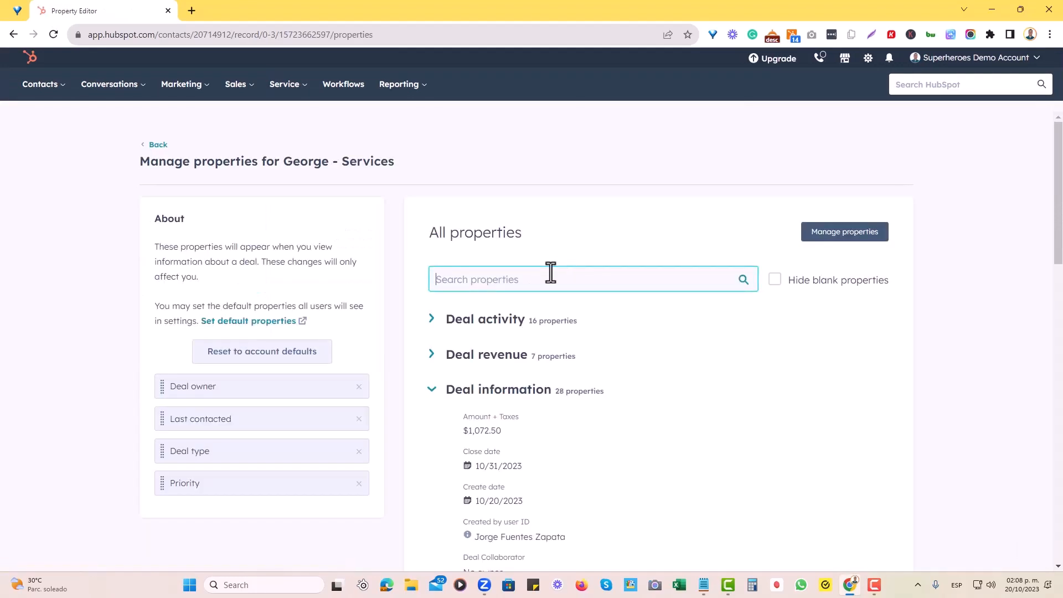
# Find the Sales Tax From Amount property, add it to the deal view, and reload the deal record.
pyautogui.write('sales')
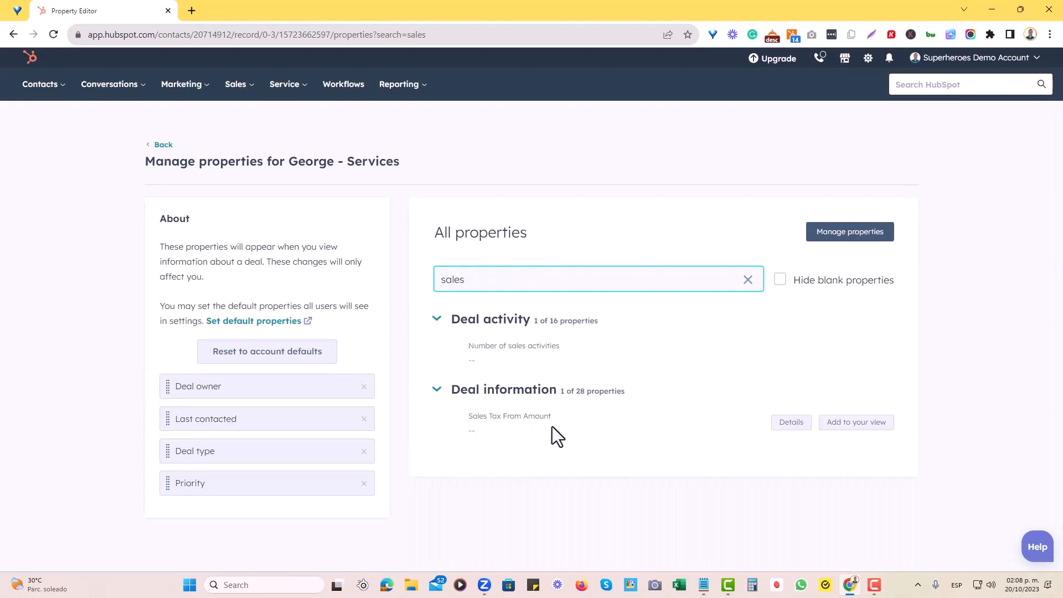
pyautogui.click(842, 425)
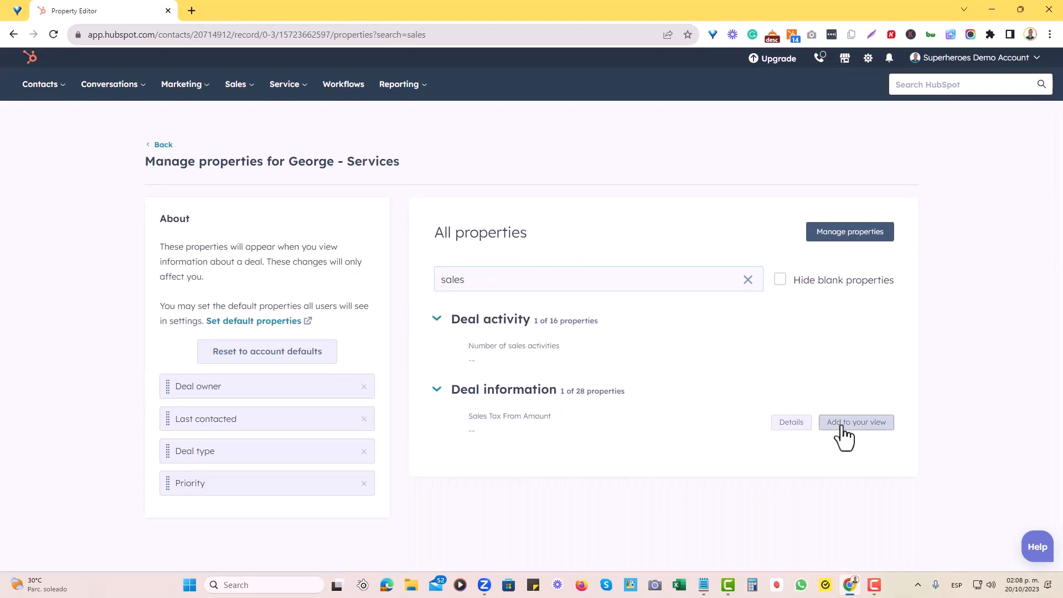
pyautogui.click(156, 145)
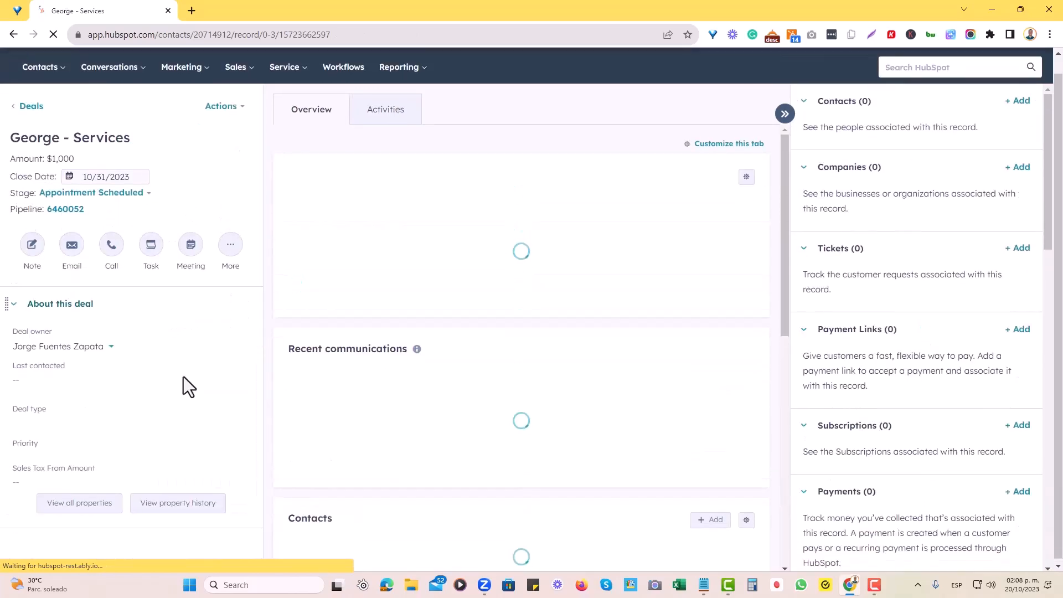
pyautogui.click(53, 35)
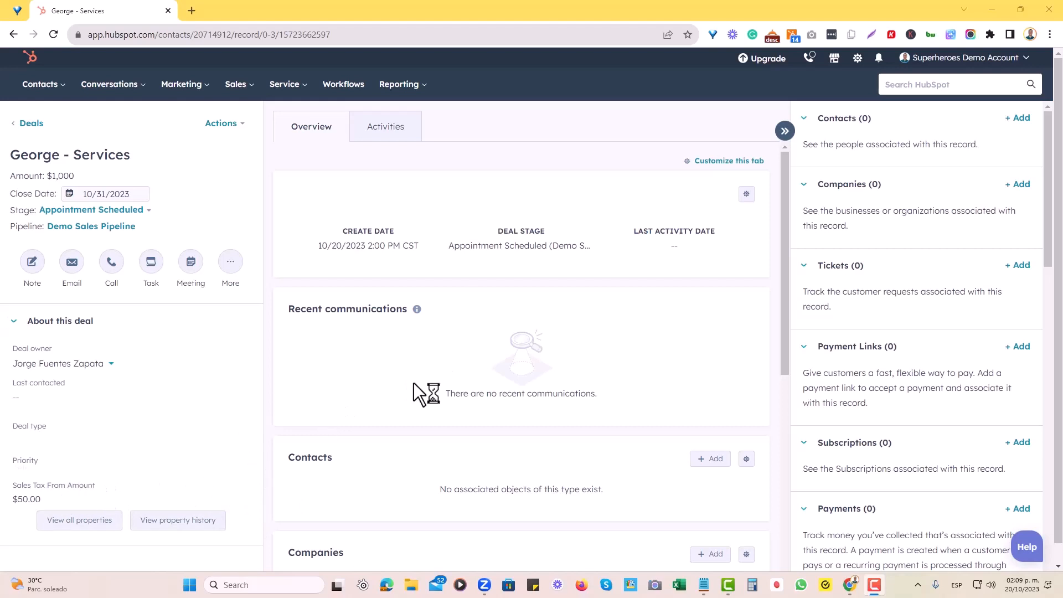
# Show the deal properties in the account settings and start creating a new property.
pyautogui.click(857, 67)
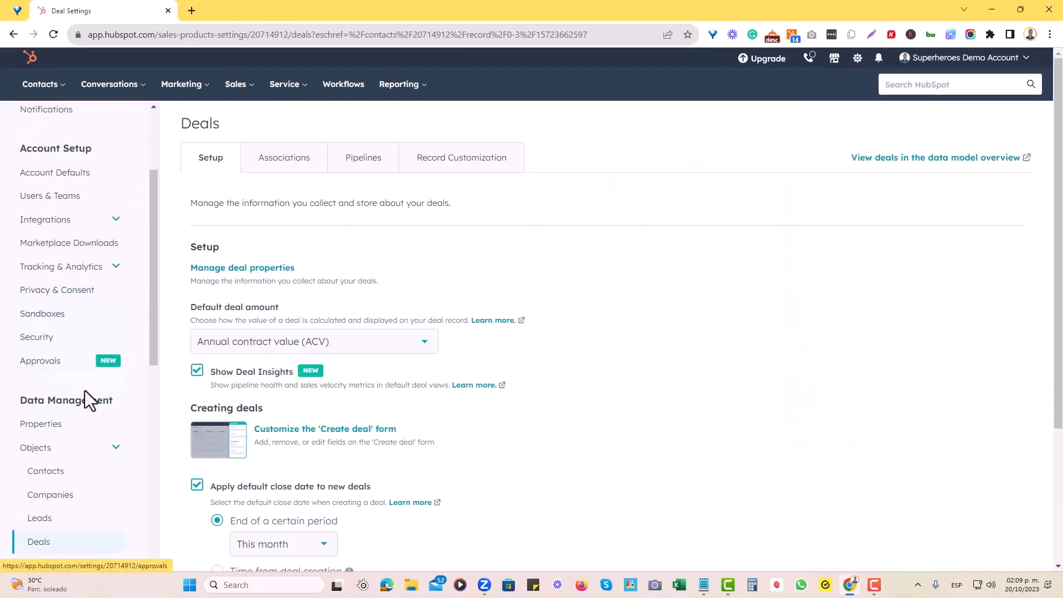
pyautogui.click(64, 382)
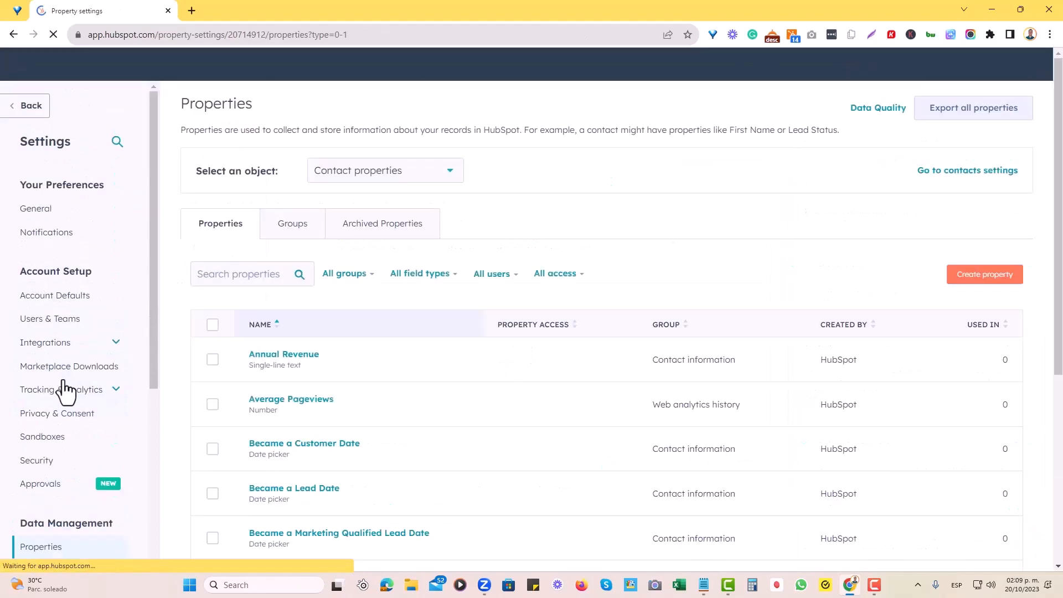
pyautogui.click(386, 194)
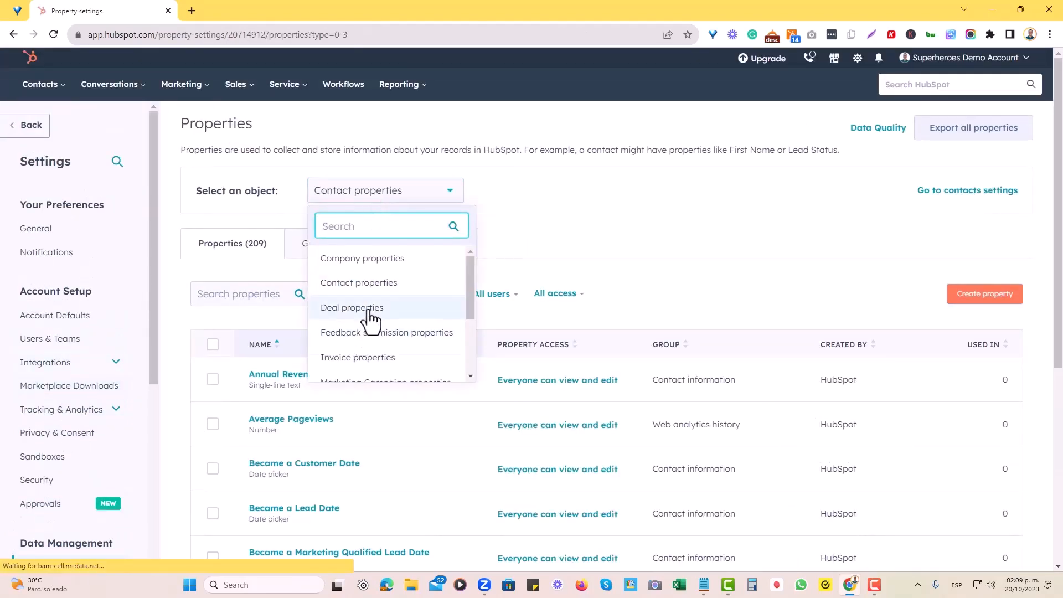
pyautogui.click(429, 306)
pyautogui.click(985, 293)
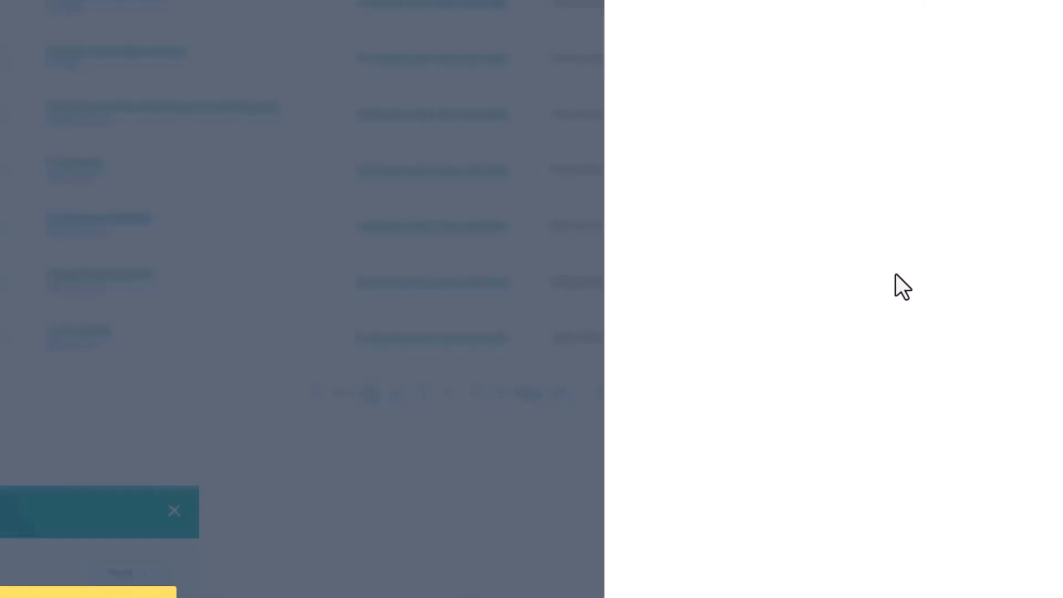
# Assign the property to the Deal information group and enter "Amount Minus Sales Tax" as its label and description.
pyautogui.click(686, 179)
pyautogui.click(692, 280)
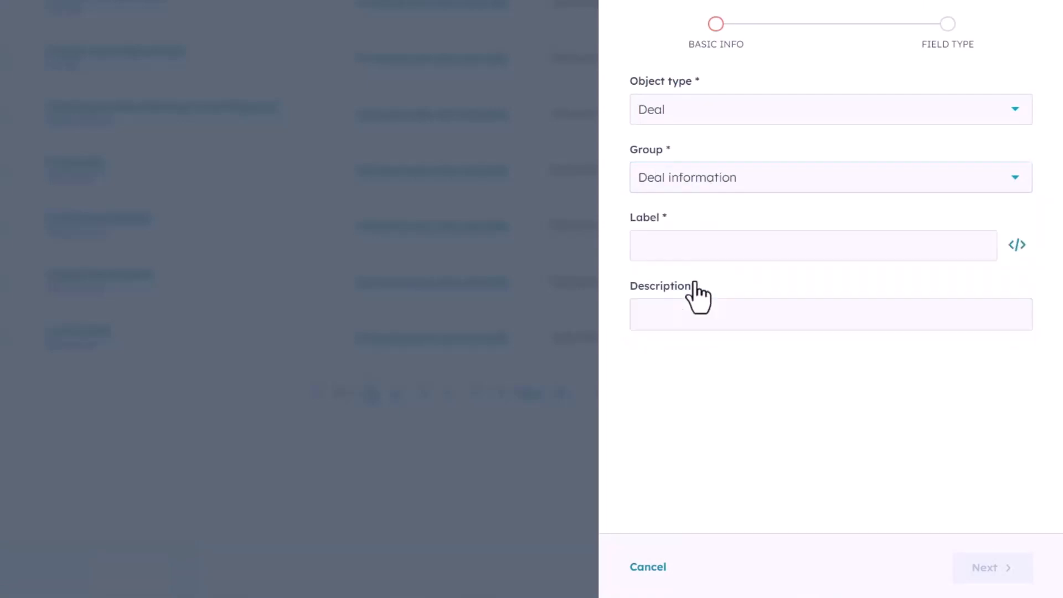
pyautogui.click(701, 250)
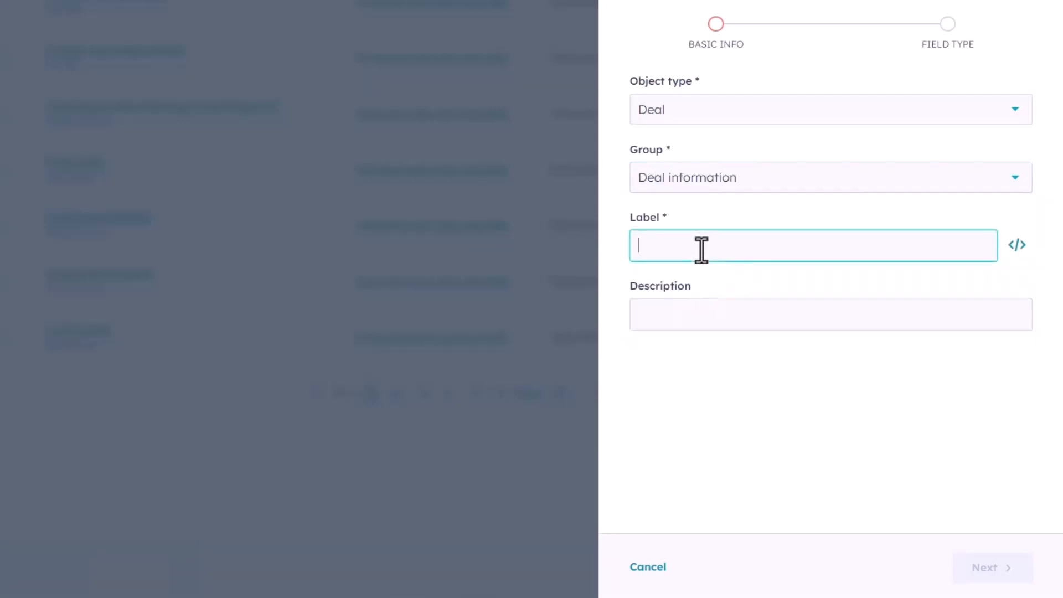
pyautogui.write('Amount Minus S')
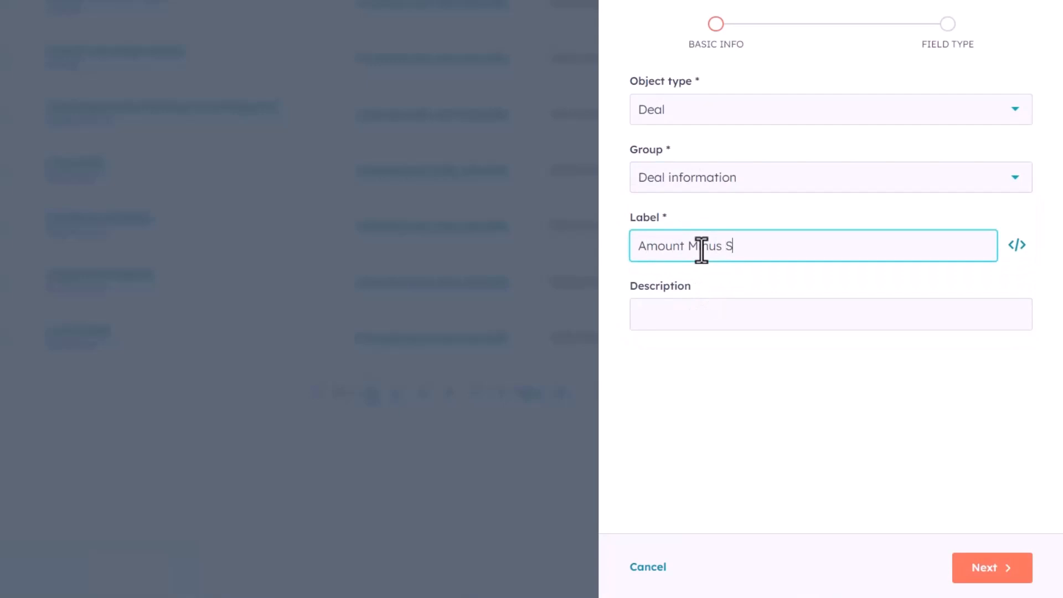
pyautogui.write('ales Tax')
pyautogui.hotkey('ctrl', 'a')
pyautogui.hotkey('ctrl', 'c')
pyautogui.click(702, 314)
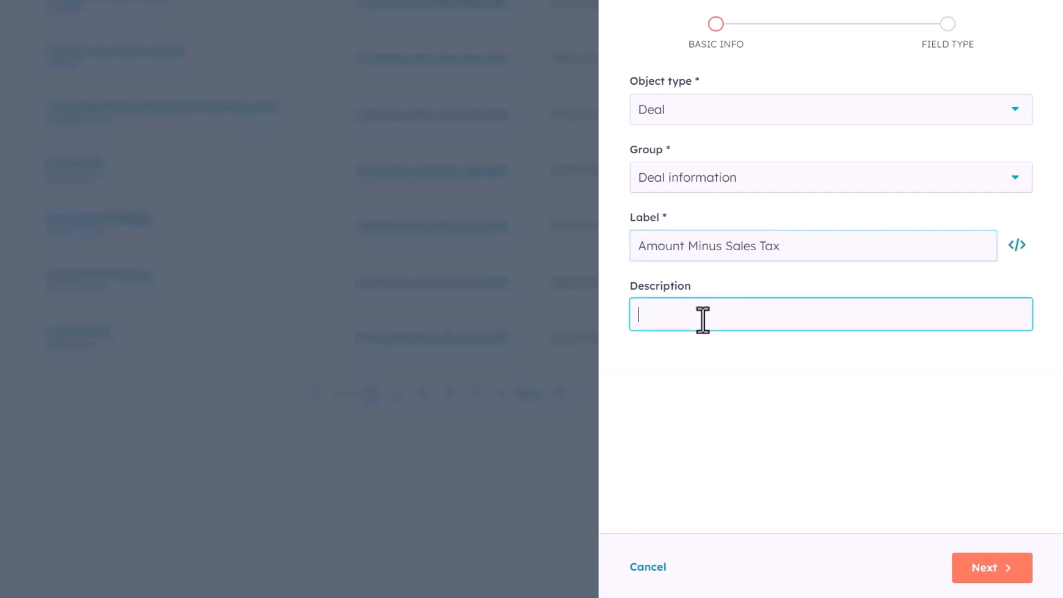
pyautogui.hotkey('ctrl', 'v')
# Set the property's field type to Calculation, start building the calculation, and set the number format to Currency.
pyautogui.click(982, 565)
pyautogui.click(721, 151)
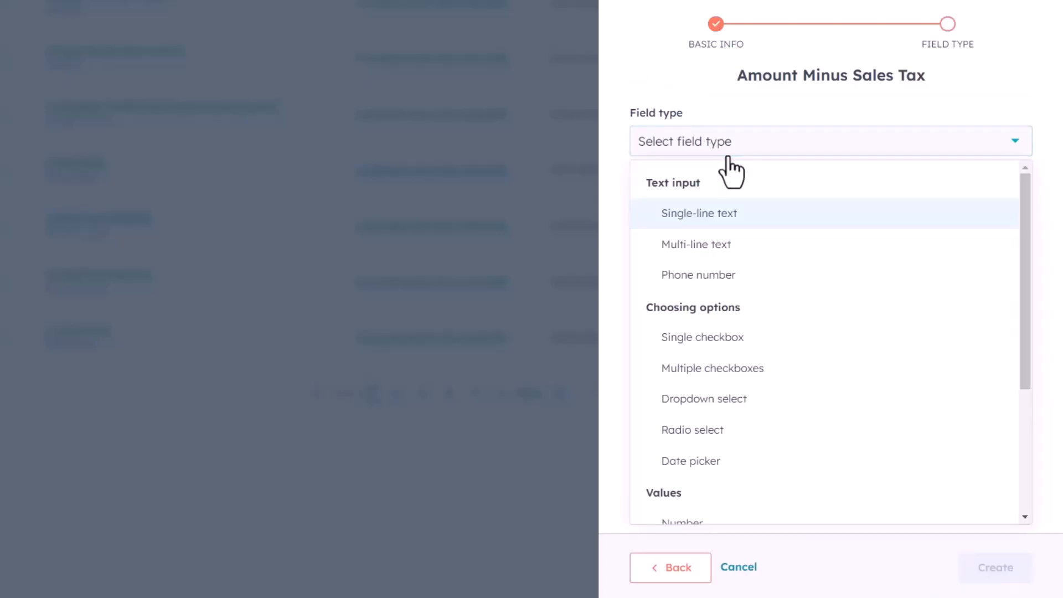
pyautogui.scroll(-3, 764, 288)
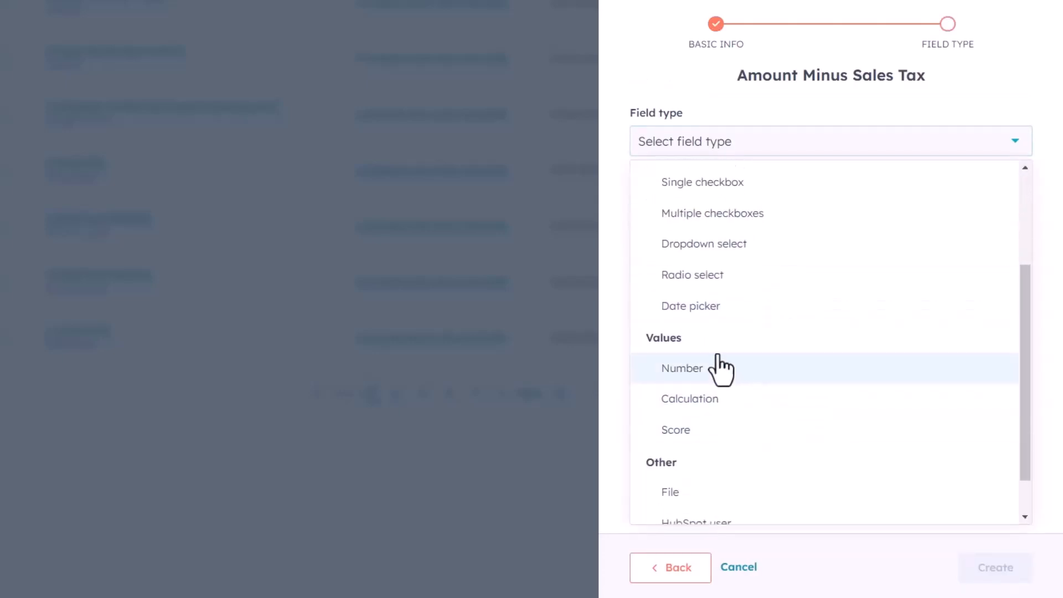
pyautogui.click(714, 407)
pyautogui.click(962, 579)
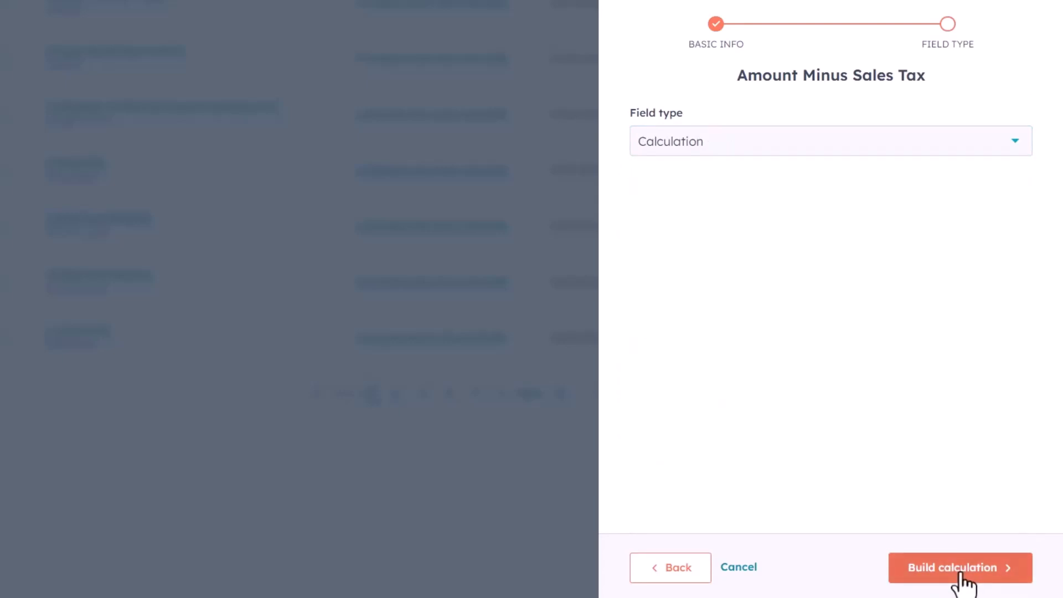
pyautogui.click(613, 311)
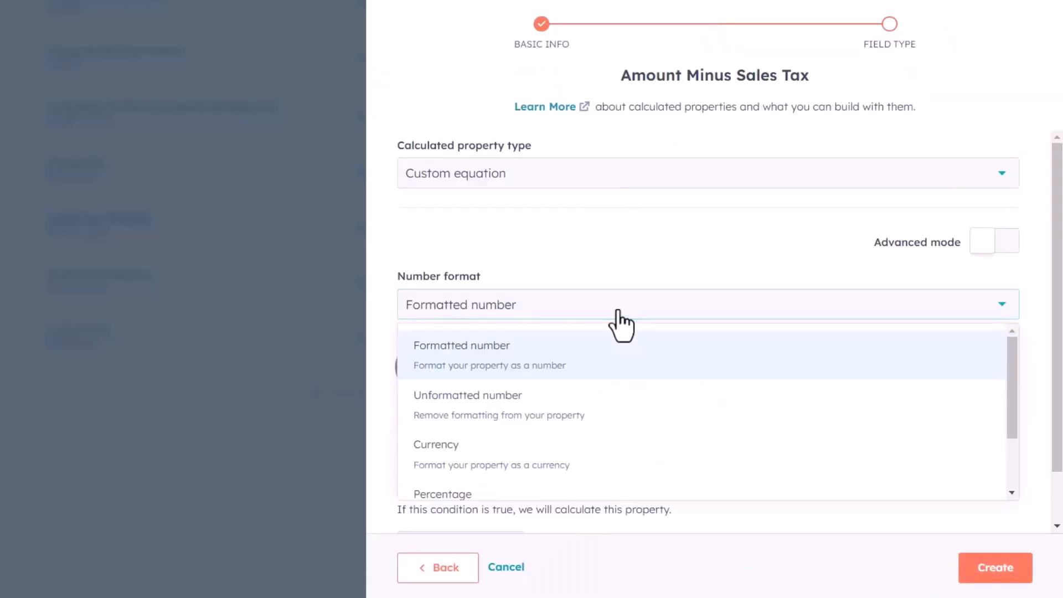
pyautogui.click(510, 462)
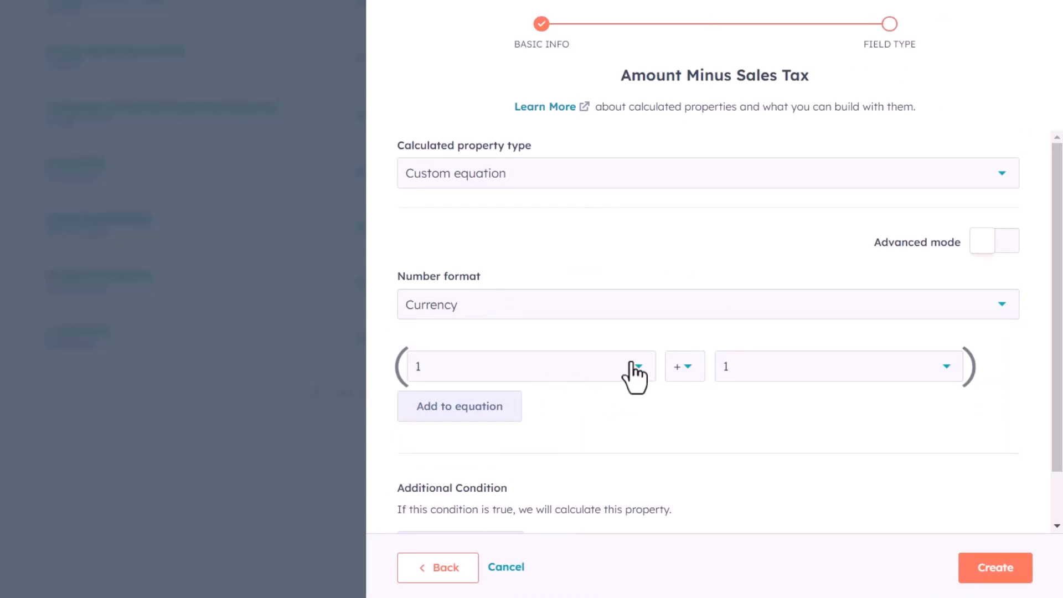
pyautogui.click(592, 367)
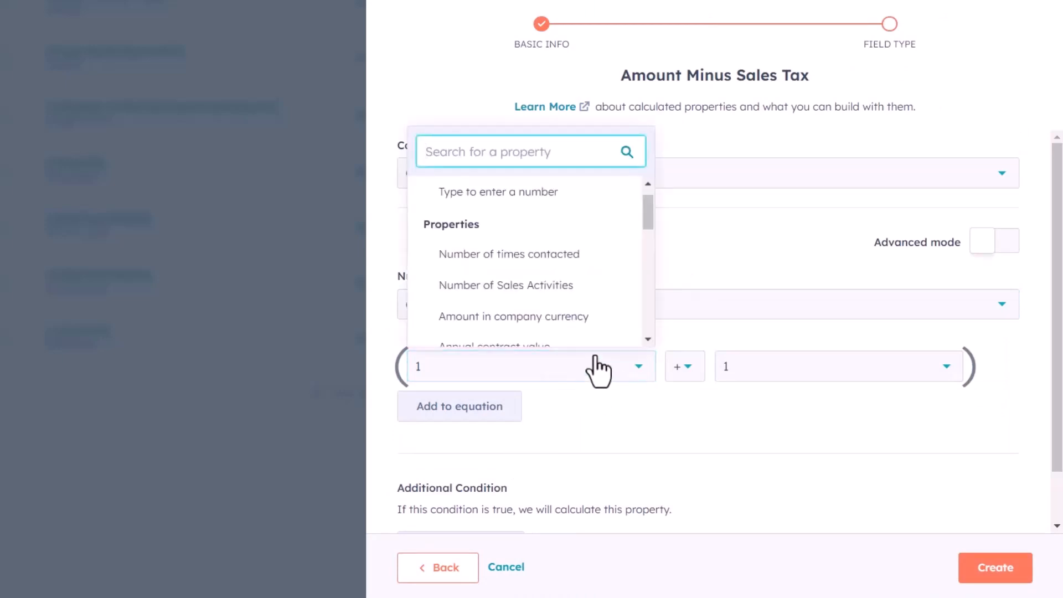
pyautogui.write('sale')
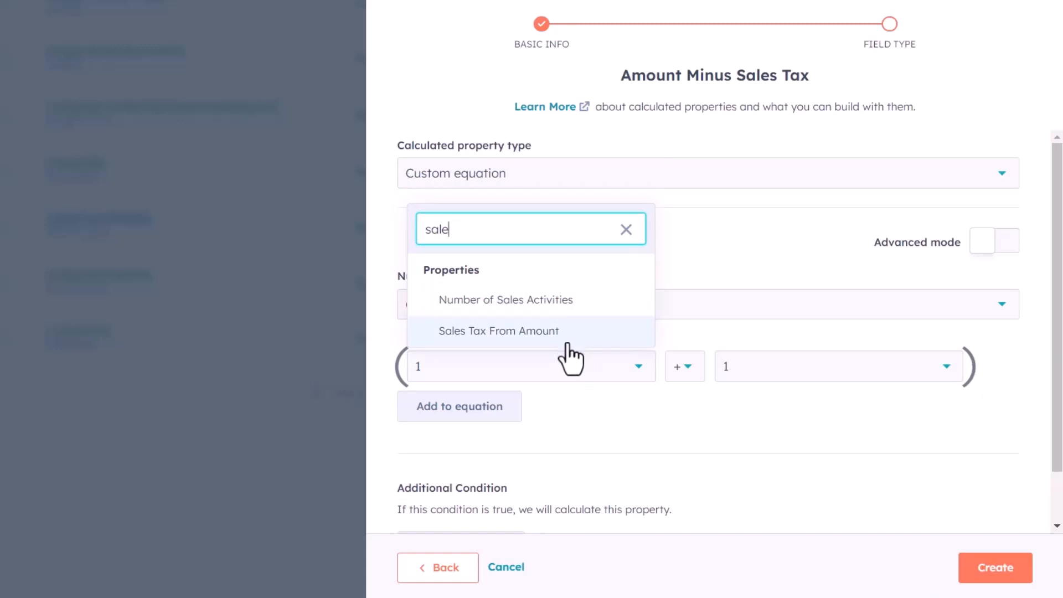
pyautogui.click(687, 330)
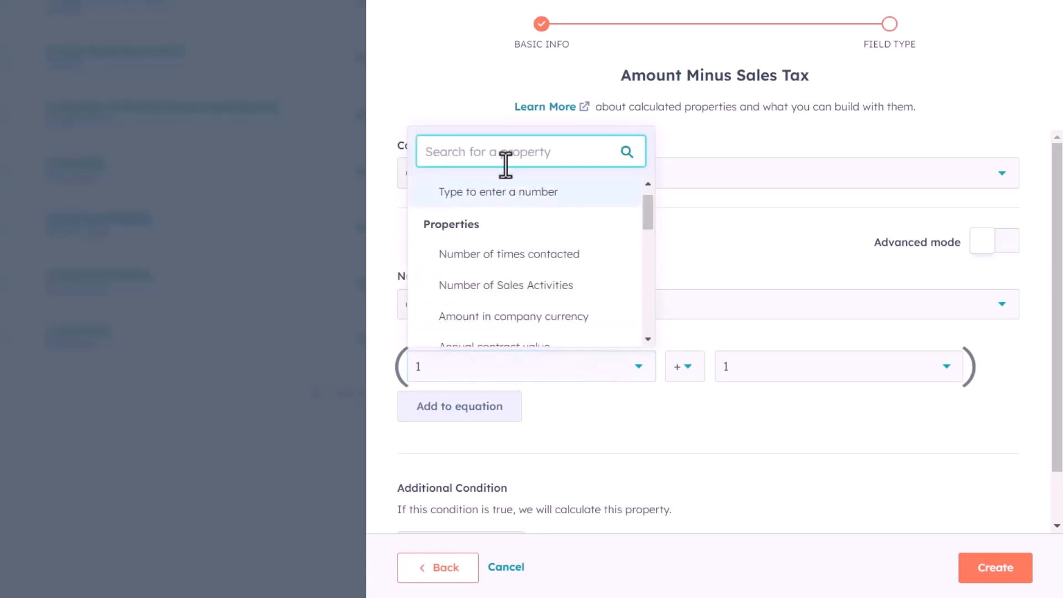
# Set the equation's first operand to the Amount property and its operator to subtraction (-).
pyautogui.write('amou')
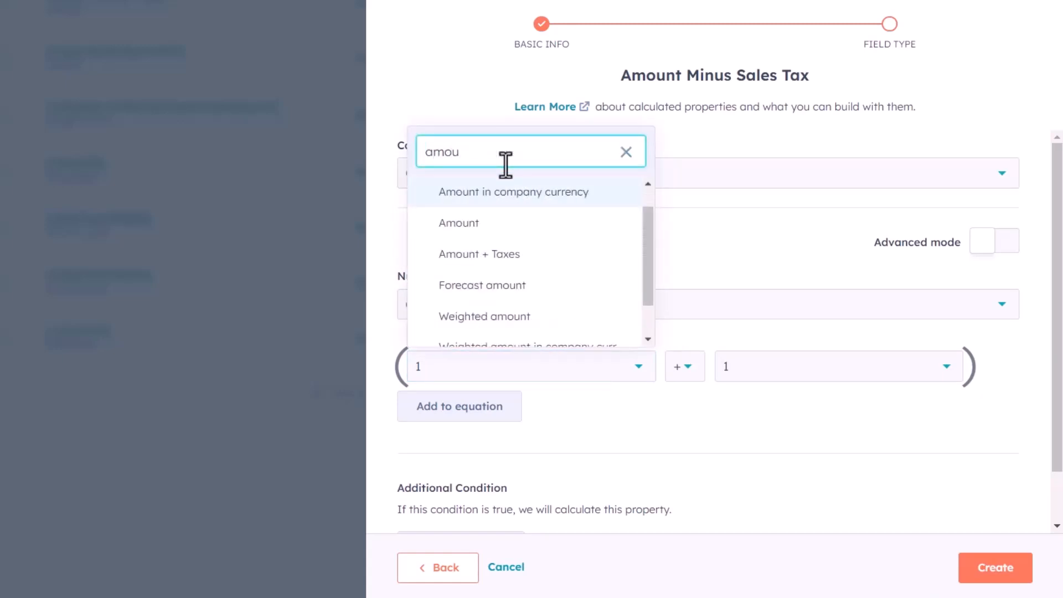
pyautogui.click(498, 225)
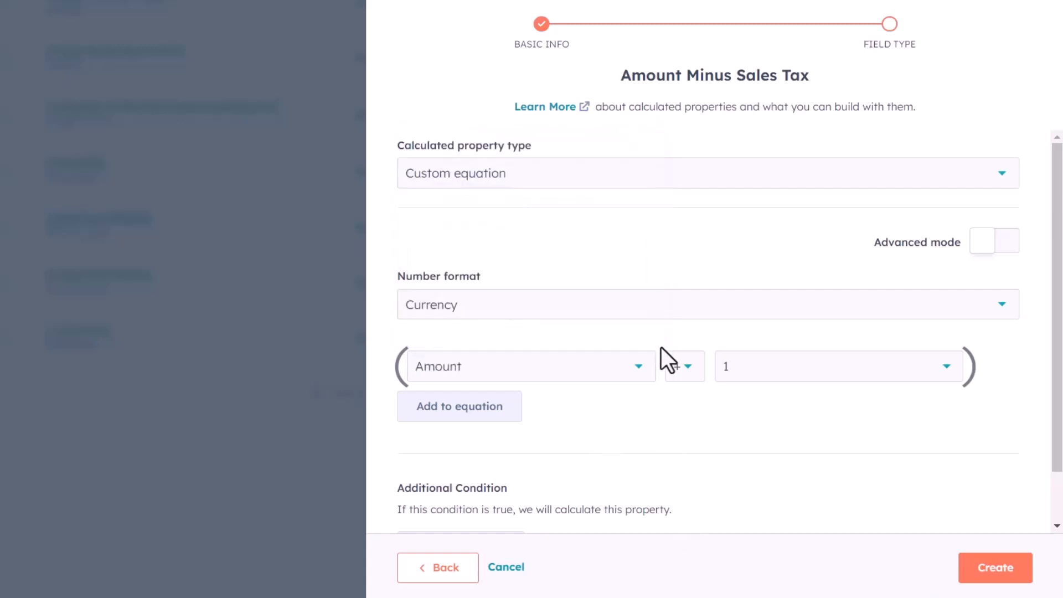
pyautogui.click(684, 368)
pyautogui.click(727, 443)
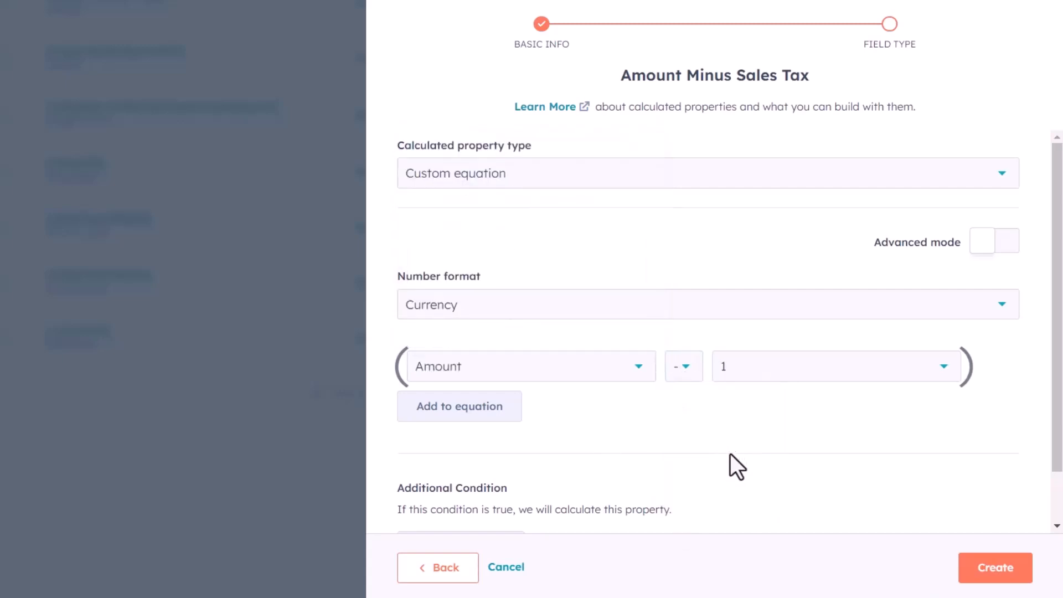
# Set the equation's second operand to Sales Tax From Amount, create the property and dismiss the notification.
pyautogui.click(779, 370)
pyautogui.write('sale')
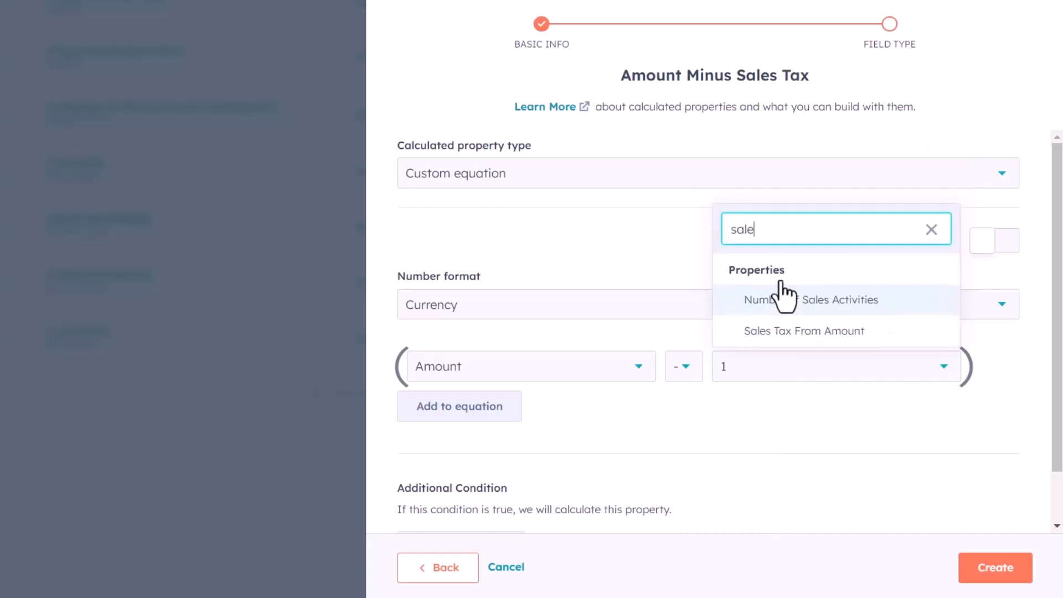
pyautogui.click(789, 331)
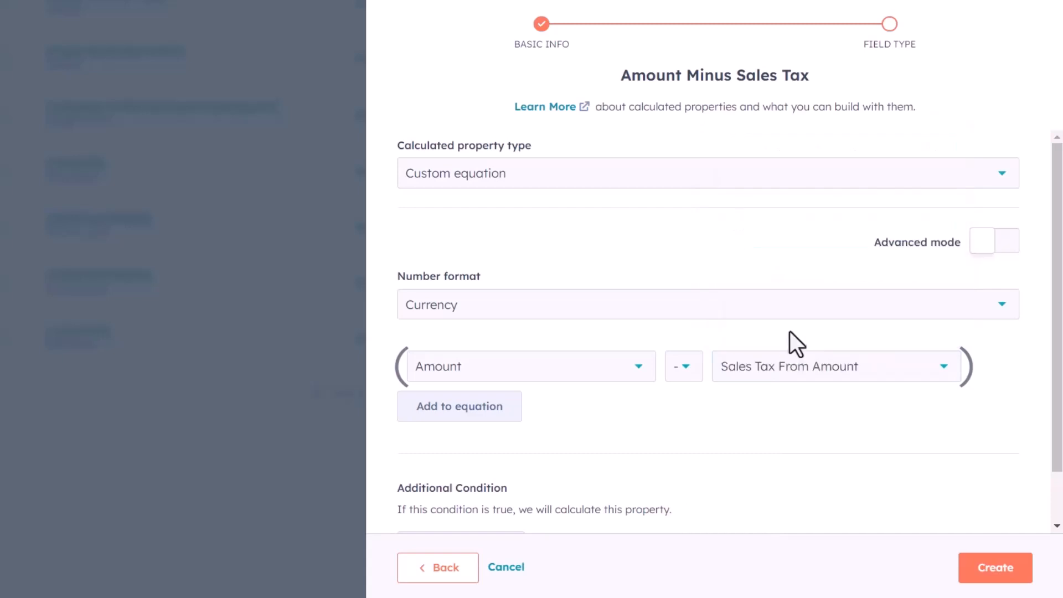
pyautogui.scroll(-1, 713, 446)
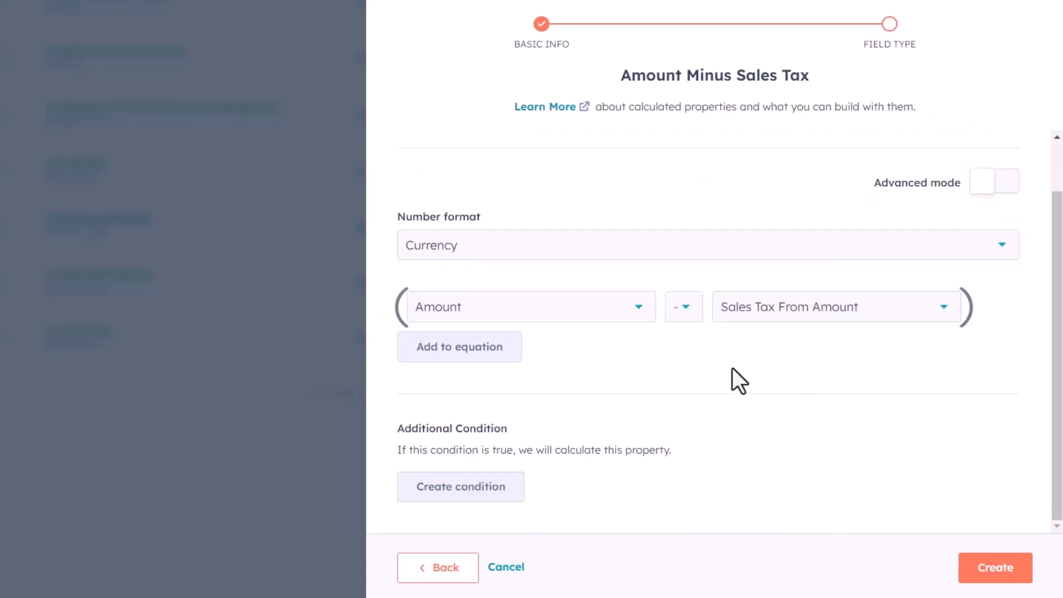
pyautogui.click(973, 573)
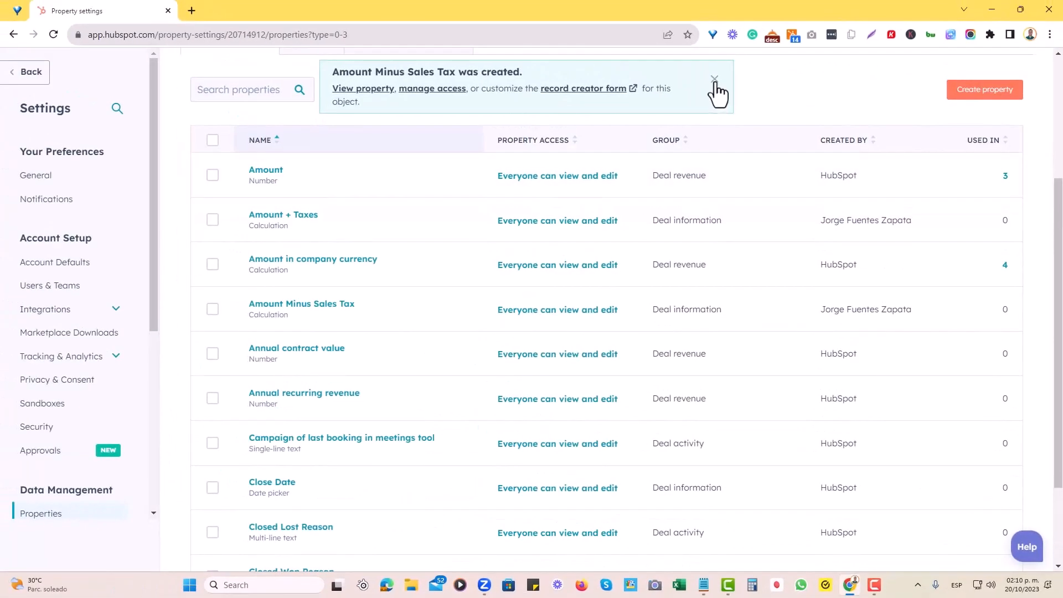
pyautogui.click(715, 81)
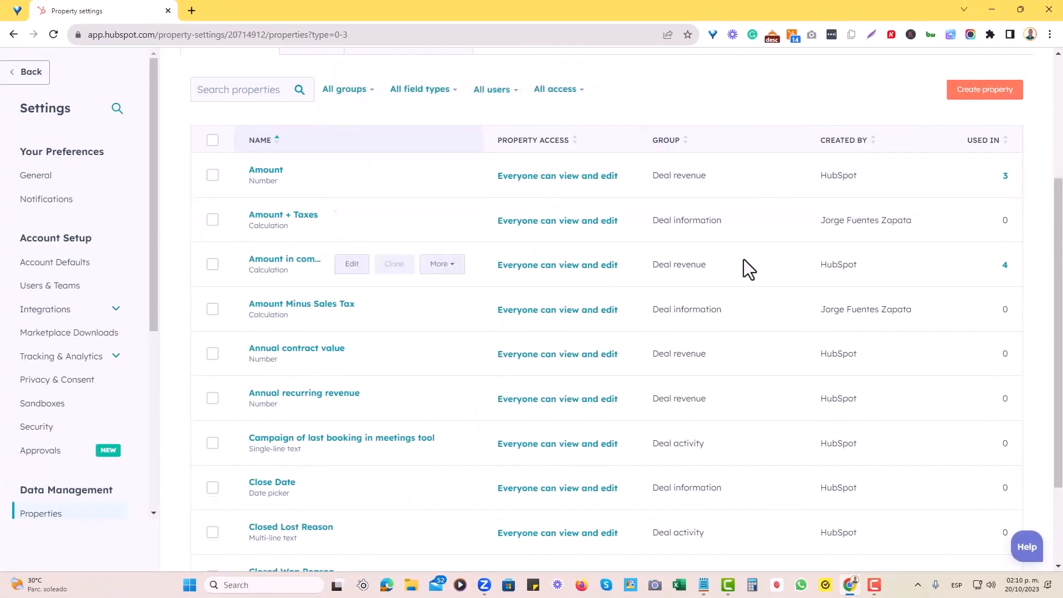
# Go to the All deals list, open its first deal and view all of that deal's properties.
pyautogui.scroll(4, 342, 121)
pyautogui.click(245, 103)
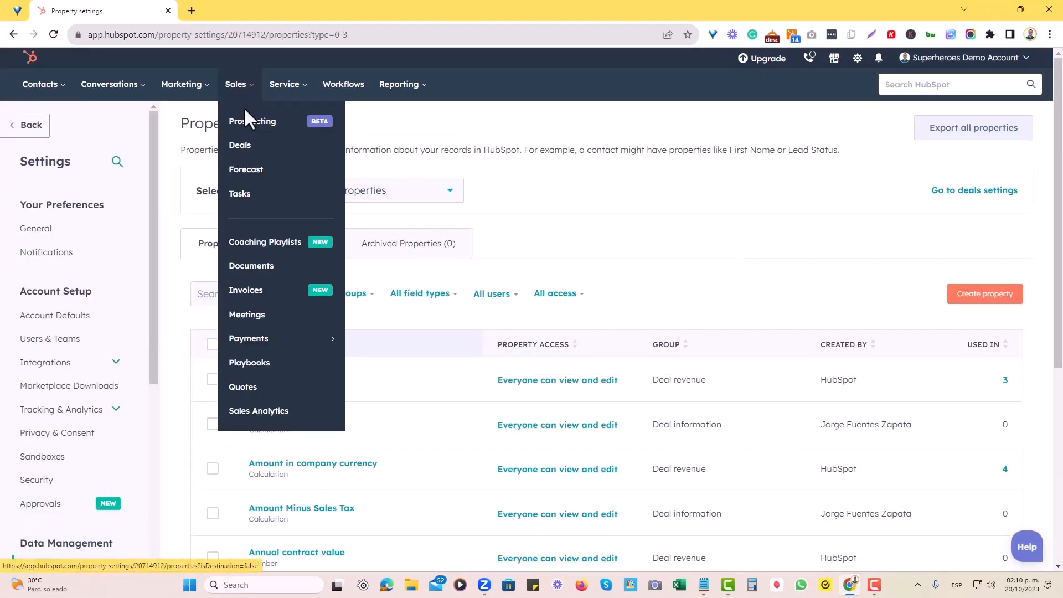
pyautogui.click(244, 147)
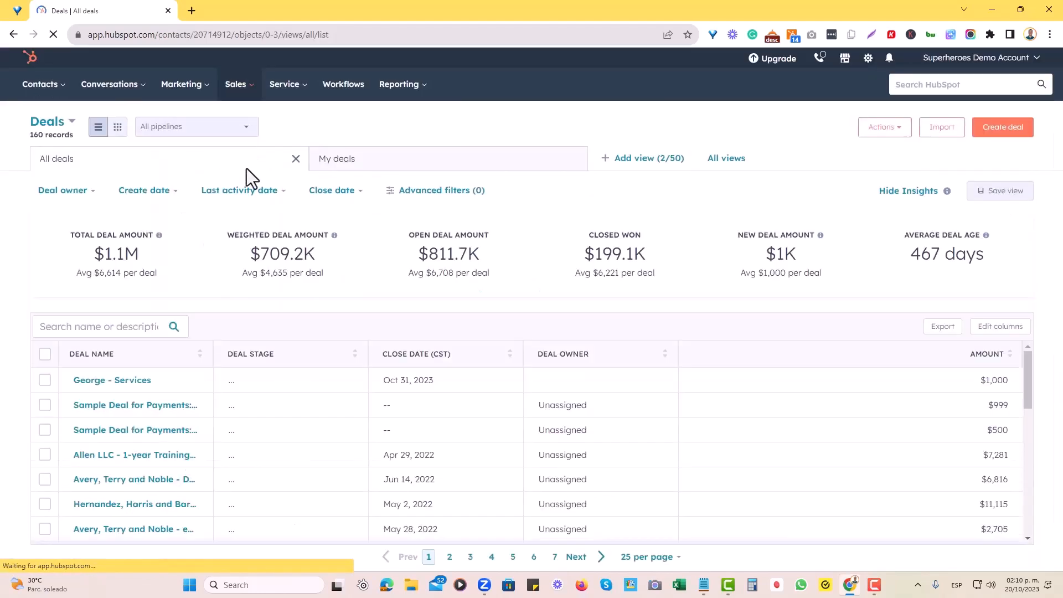
pyautogui.click(99, 381)
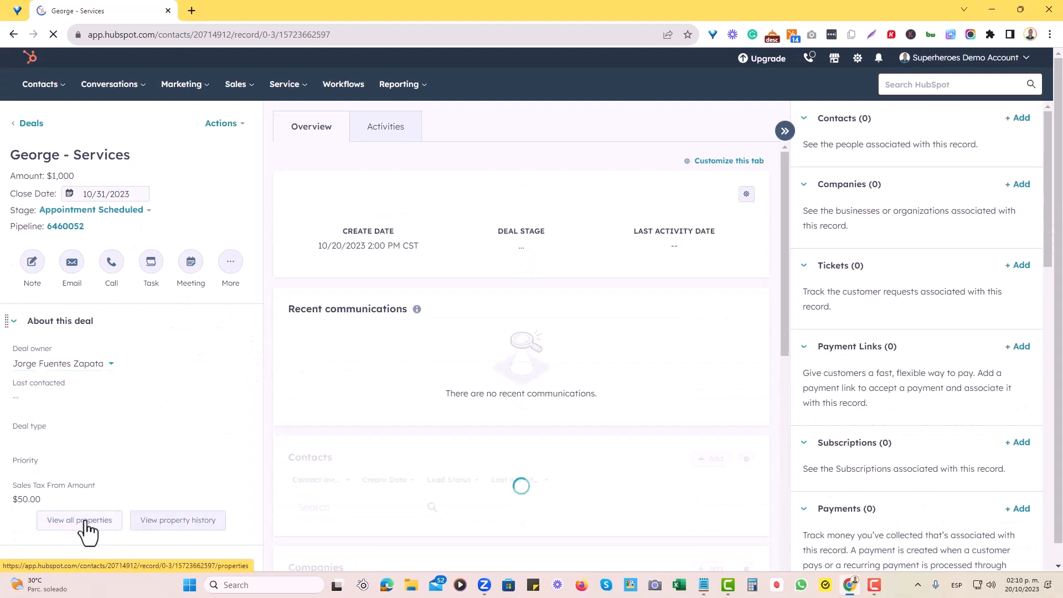
pyautogui.click(83, 527)
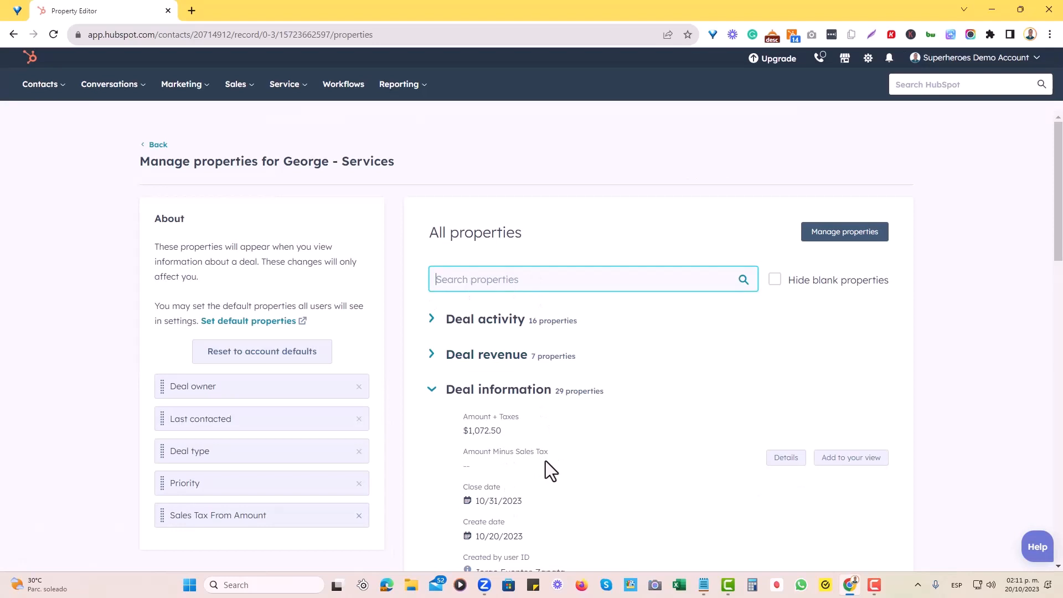
# Add the Amount Minus Sales Tax property to the deal view, return to the deal record and reload it.
pyautogui.click(856, 462)
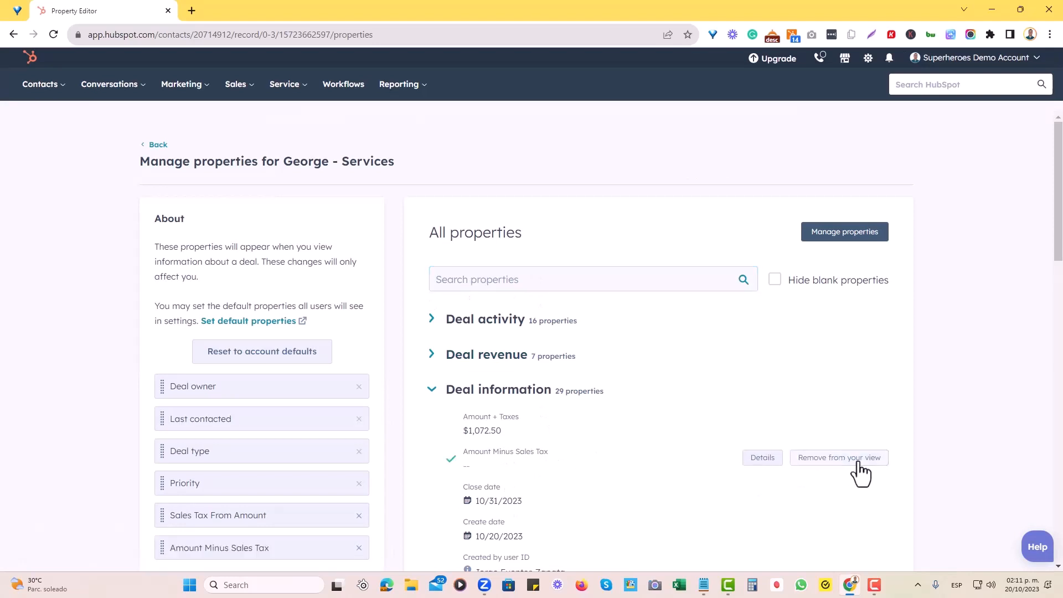
pyautogui.click(150, 148)
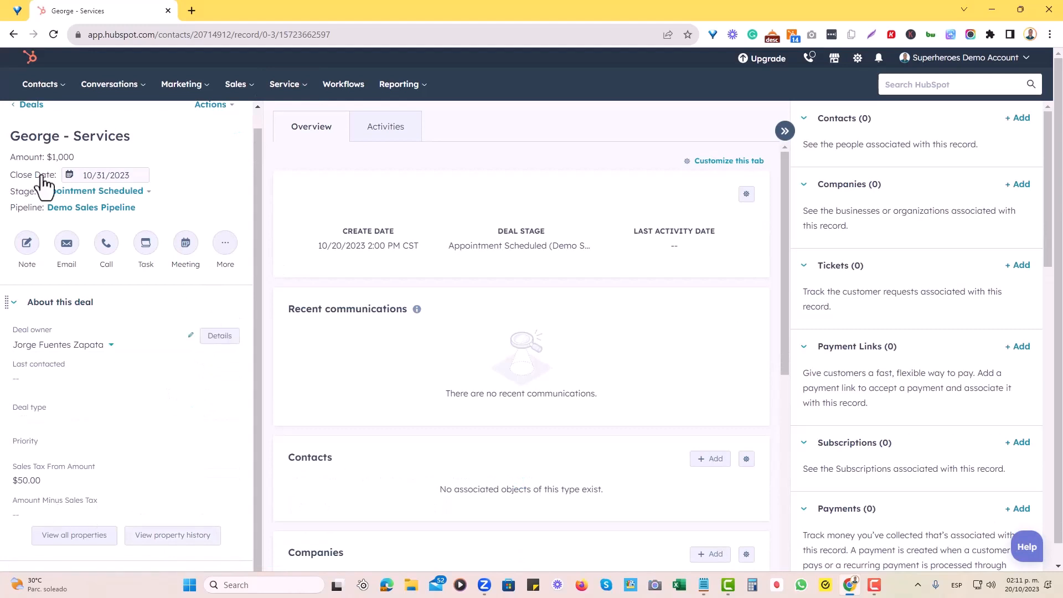
pyautogui.click(54, 32)
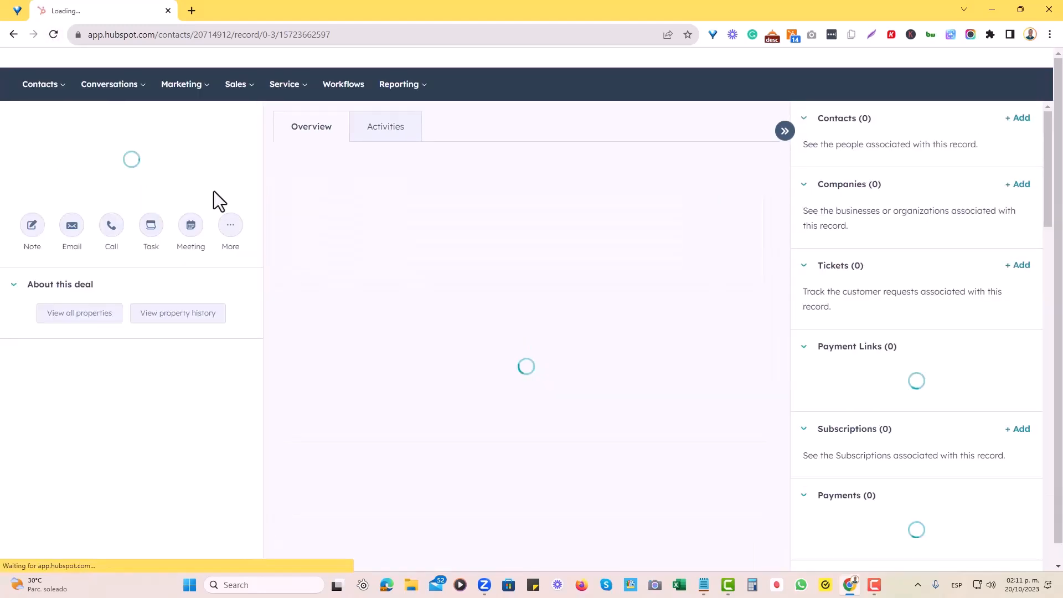